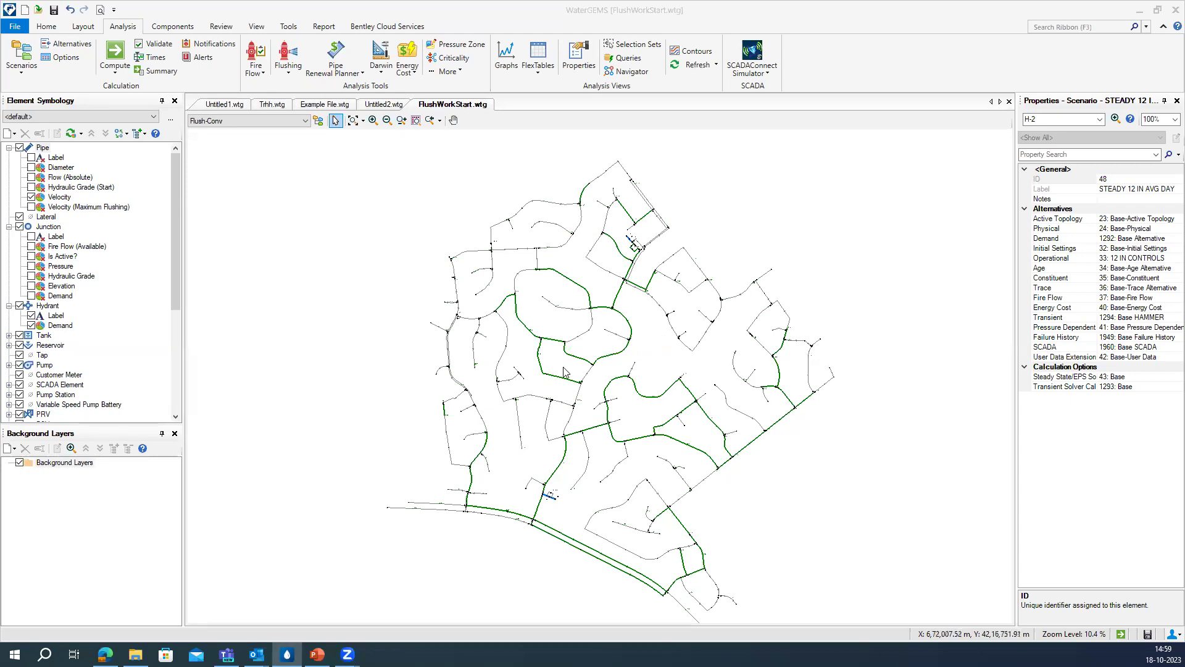
Step: Examine the pipe network in the drawing and review the hydrant FlexTable, then put the table away
scroll(426, 335, up, 2)
scroll(426, 336, up, 1)
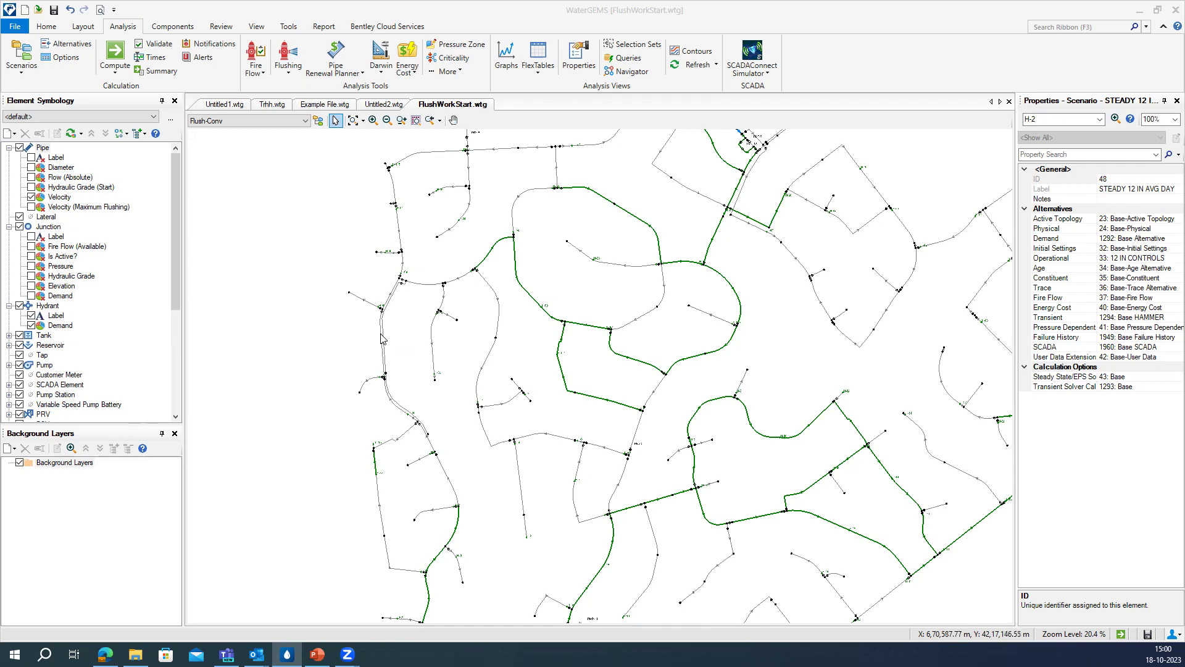
scroll(366, 316, up, 3)
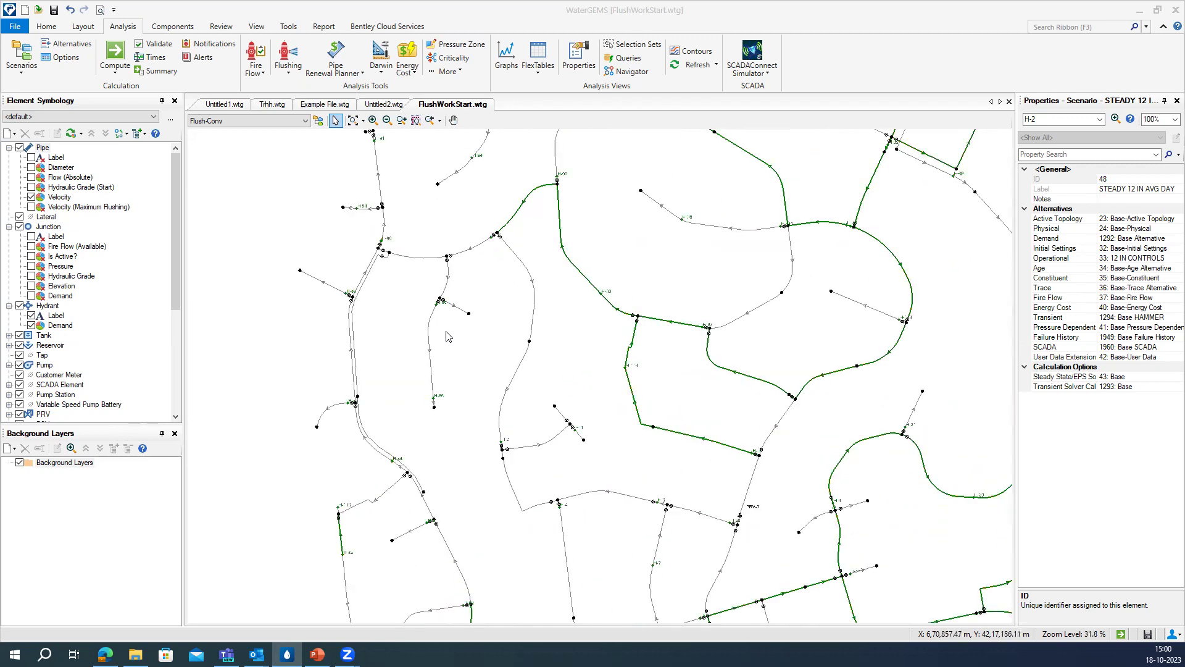
scroll(402, 297, down, 2)
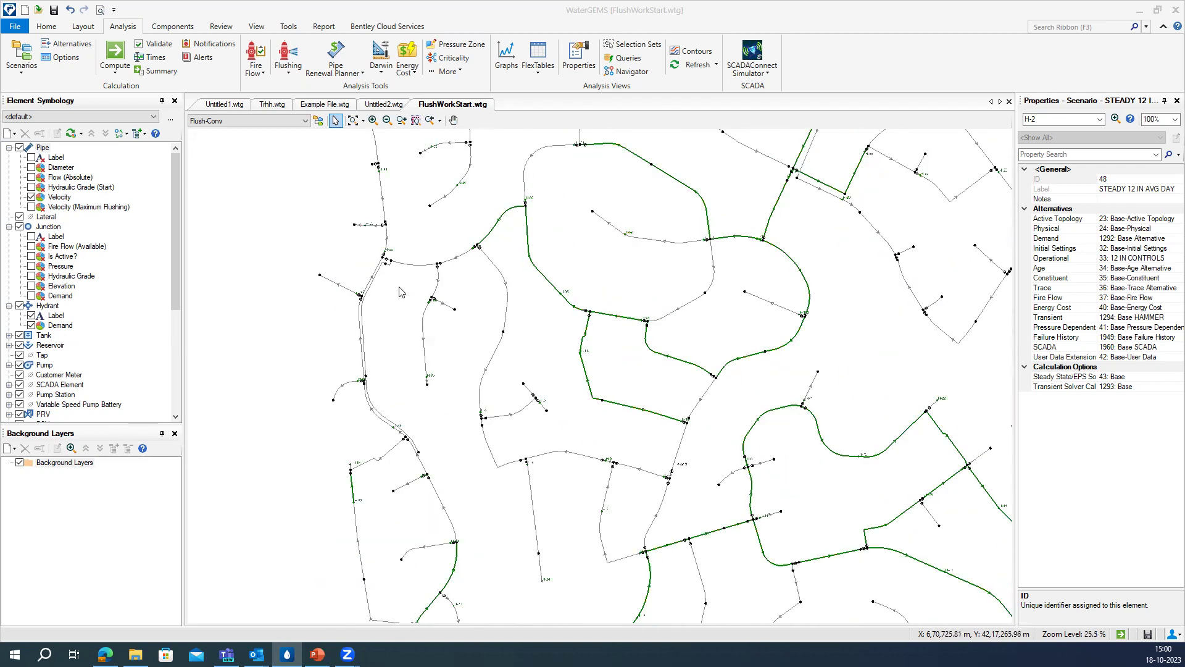
scroll(401, 297, down, 3)
click(538, 62)
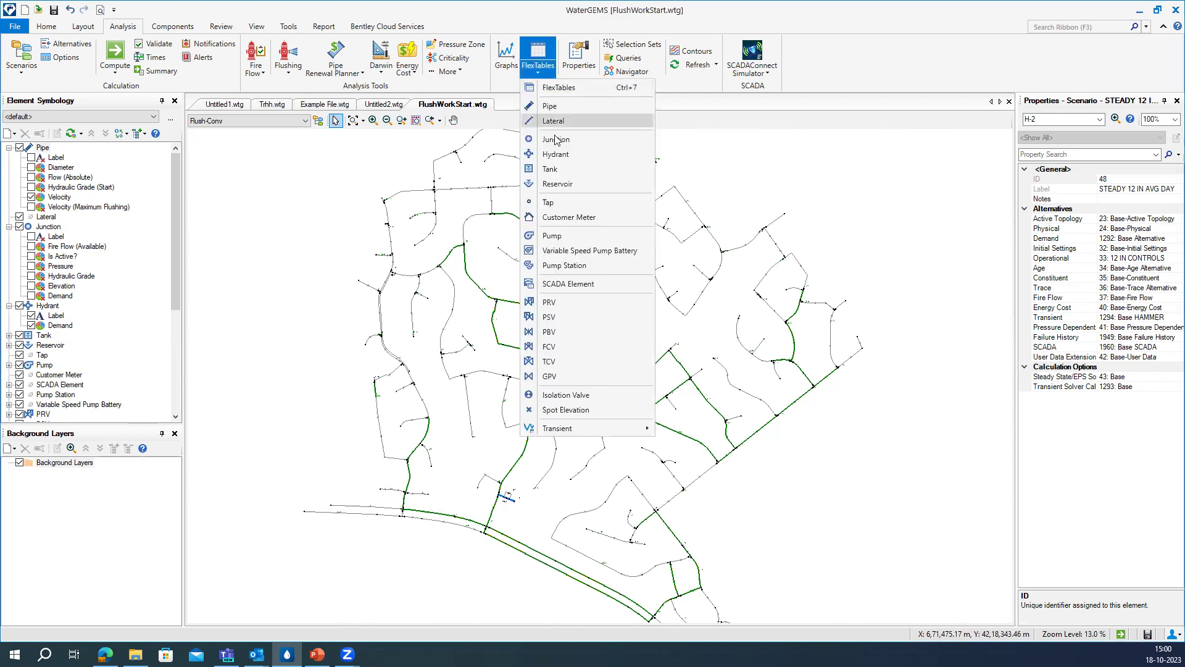
click(556, 154)
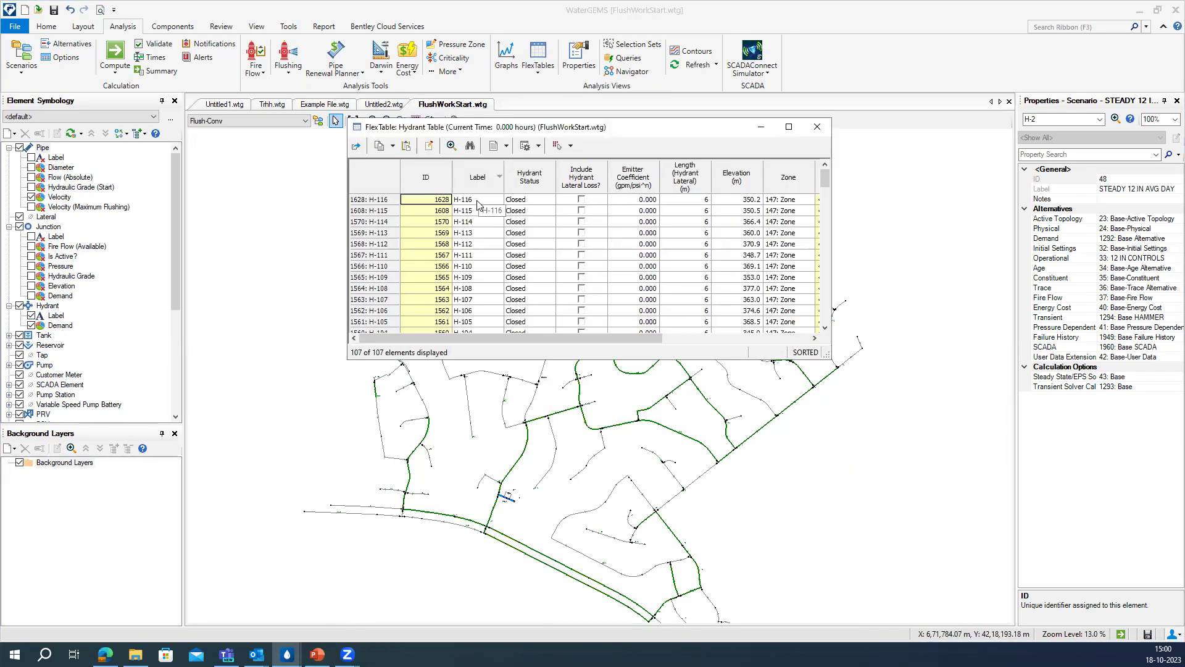
click(762, 127)
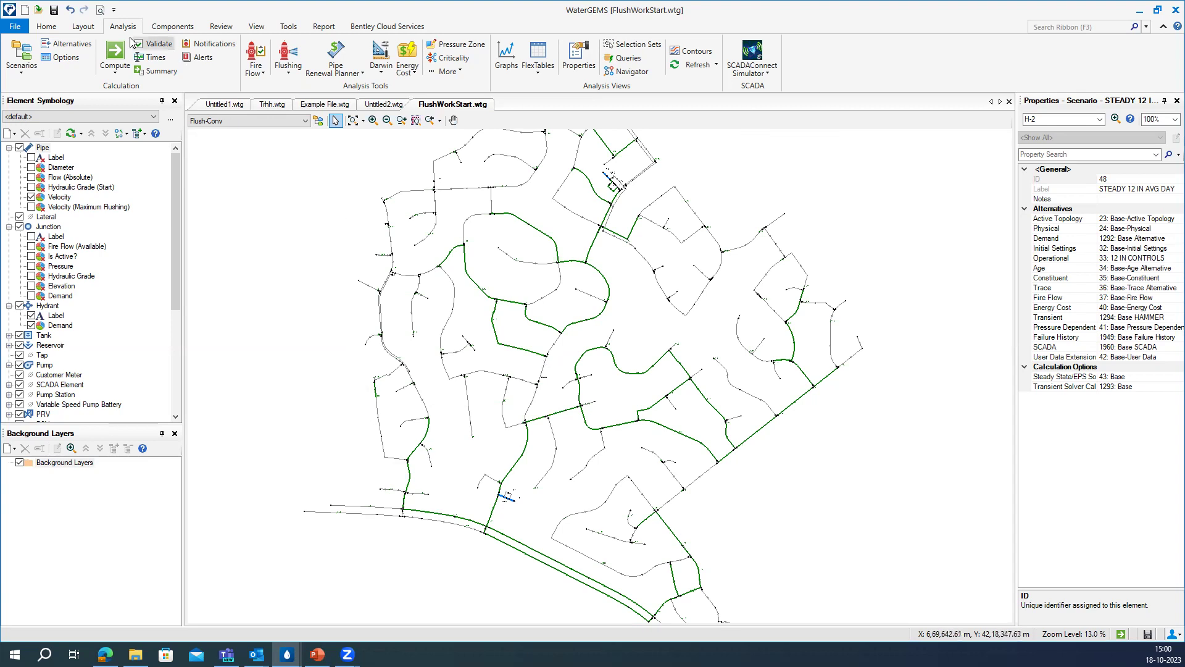
Step: Select all hydrants in the network by element type and view the selection set options for them
click(51, 27)
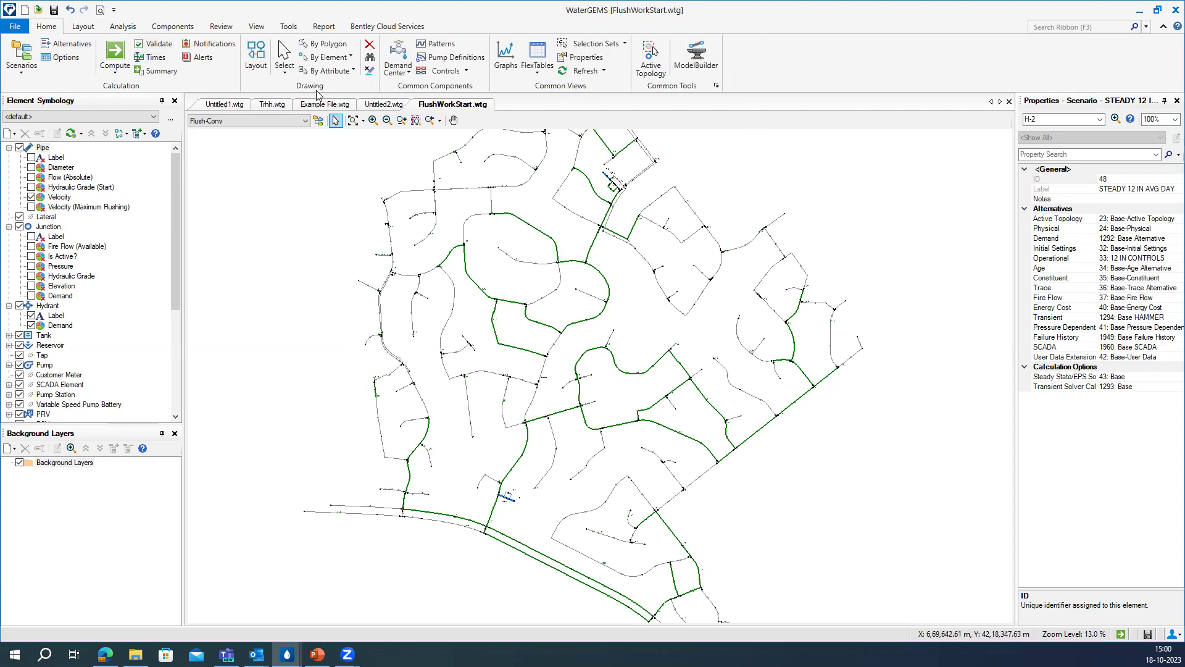
click(351, 57)
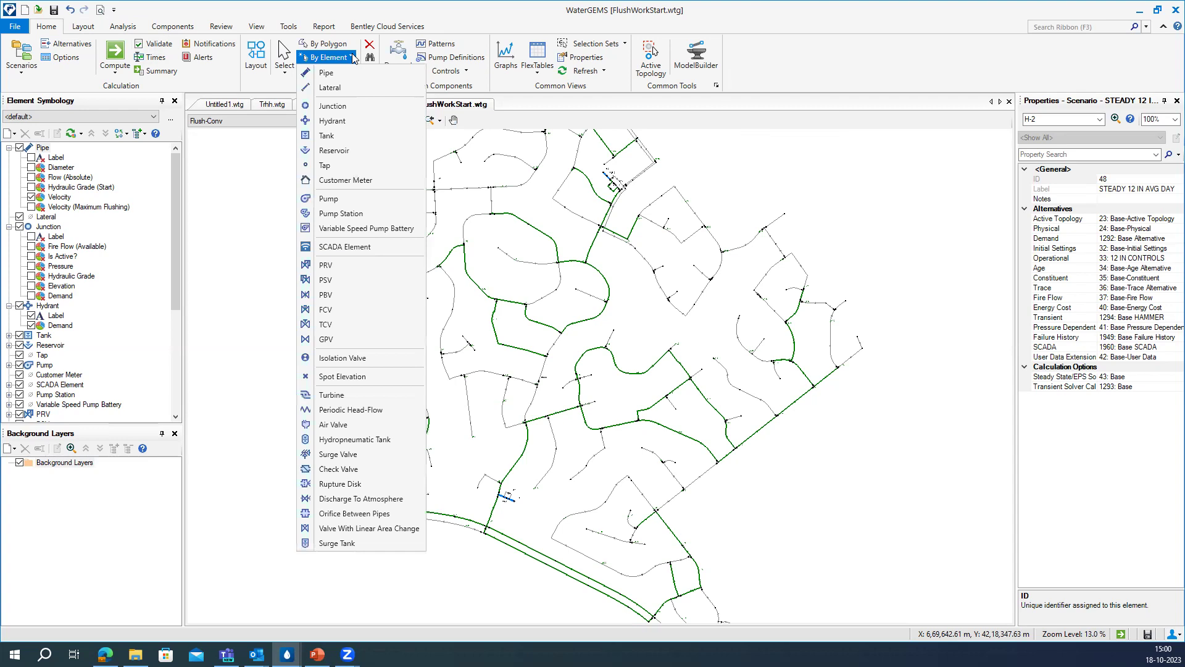
click(346, 122)
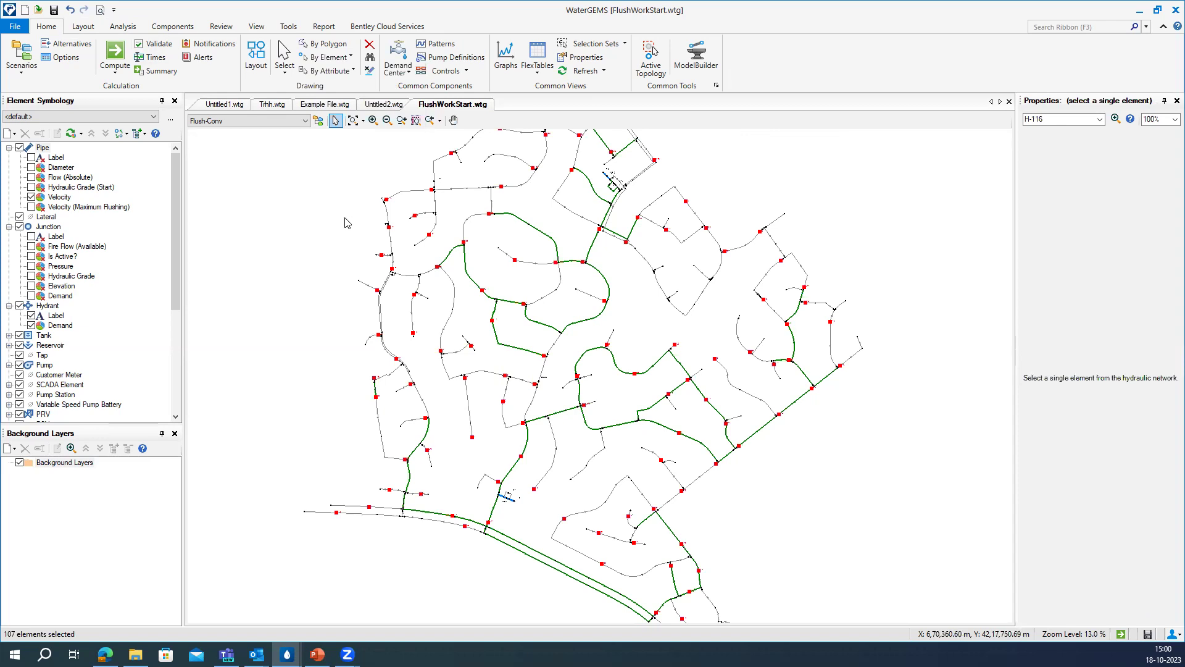
right_click(389, 229)
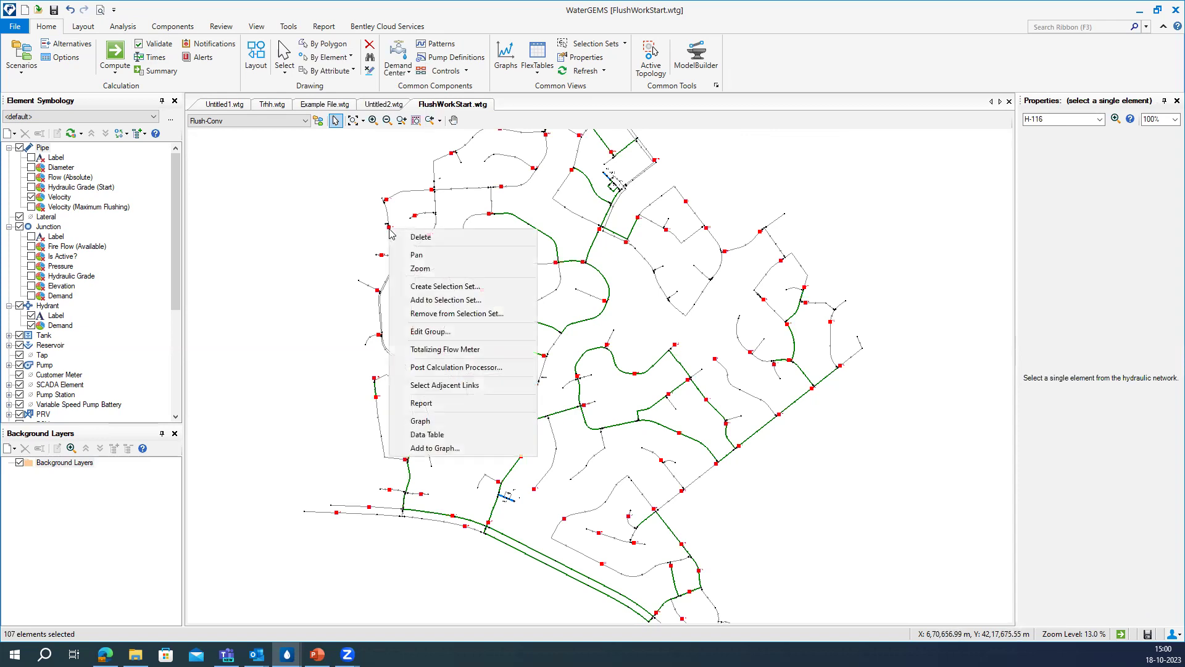
click(289, 231)
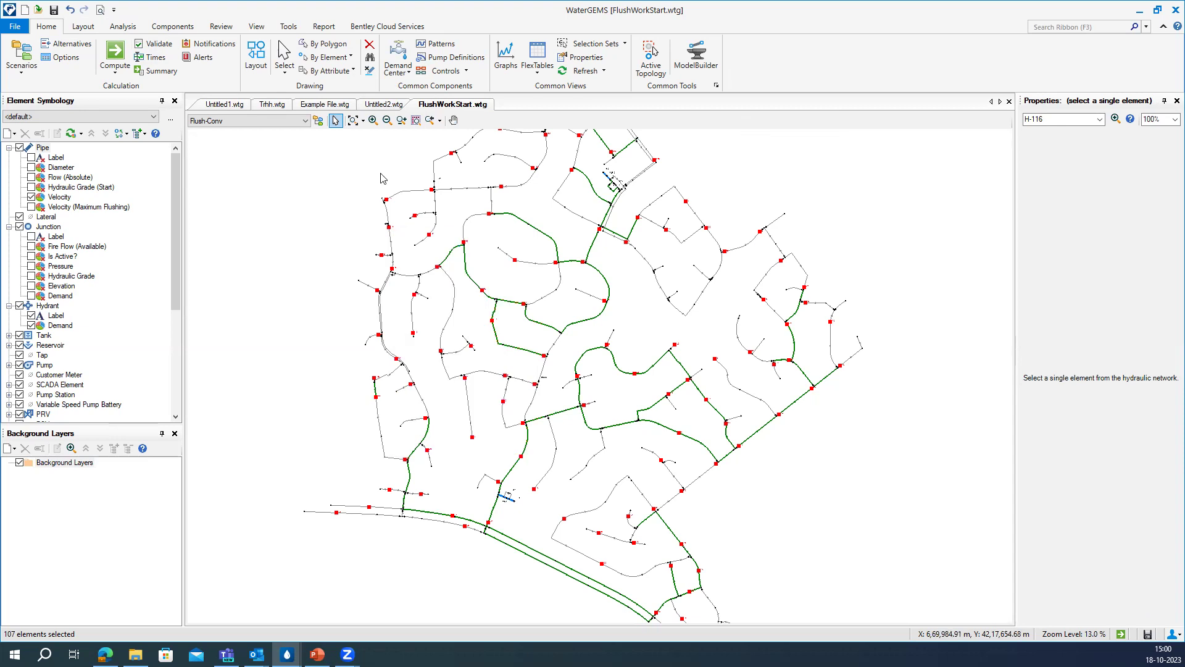
Step: Check the existing All hydrant entry in the selection sets manager and close the manager
click(593, 44)
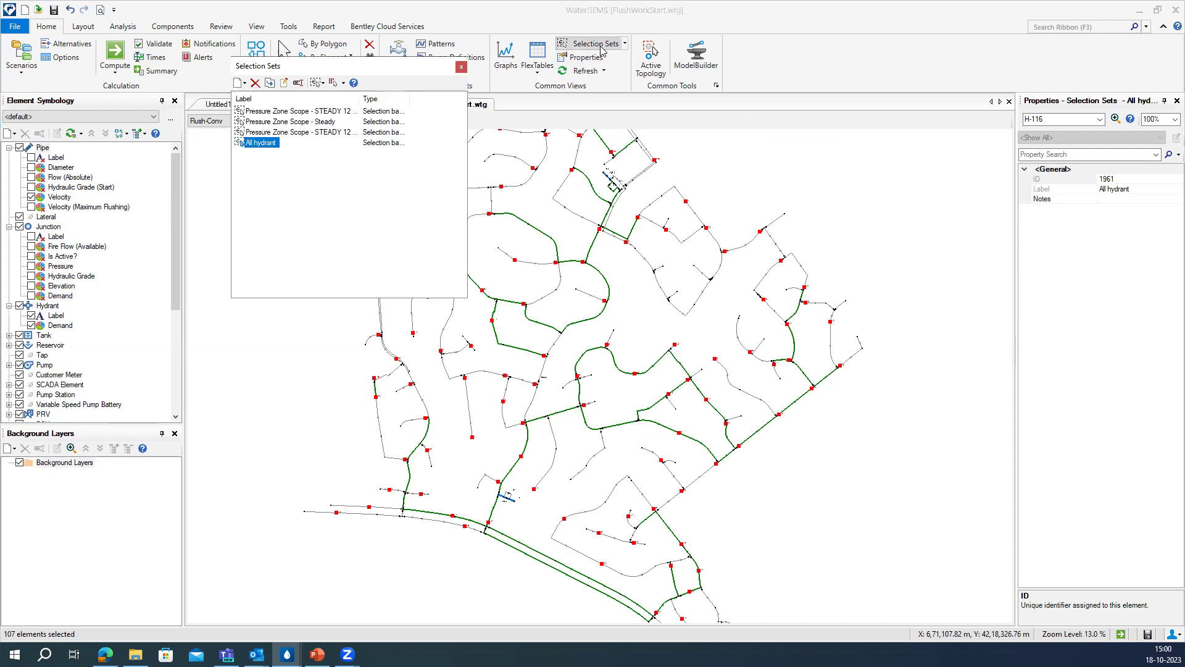
click(263, 148)
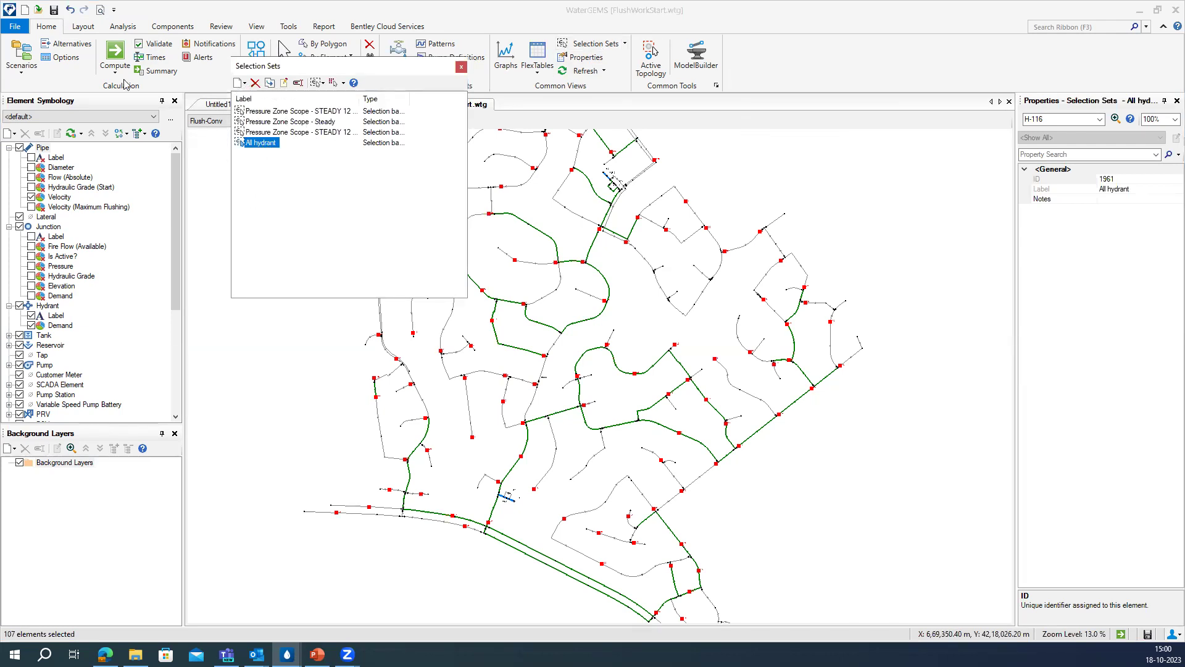
click(461, 67)
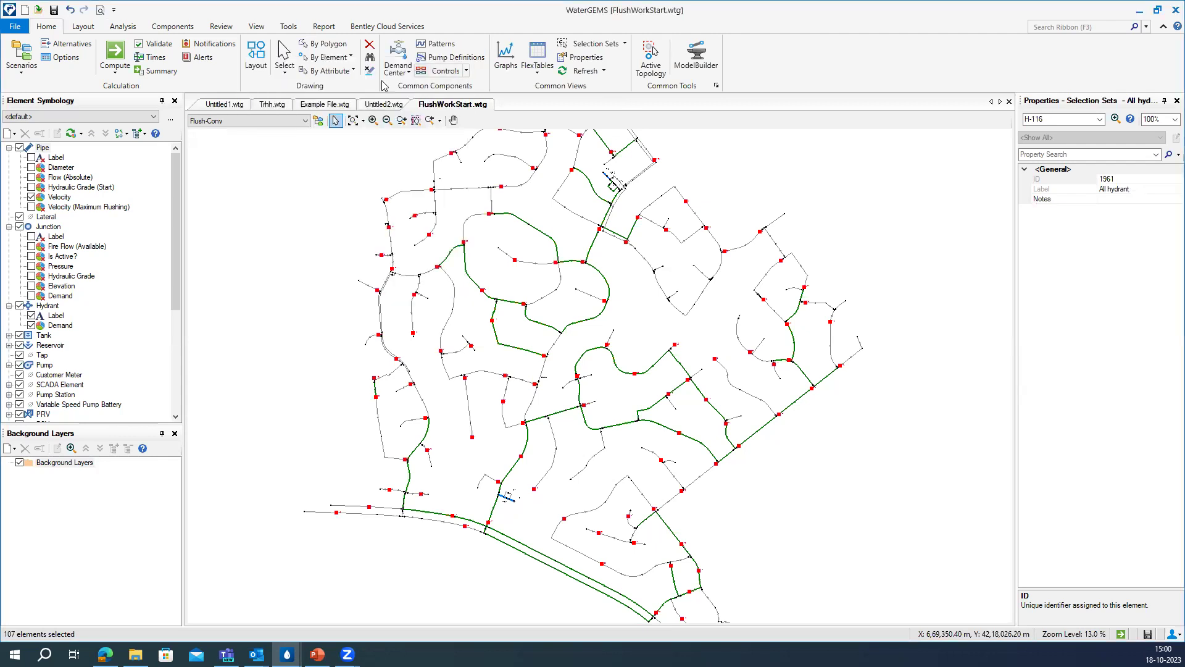
Step: Open the flushing manager and display the options of the Base Flushing area in the flushing study
click(123, 26)
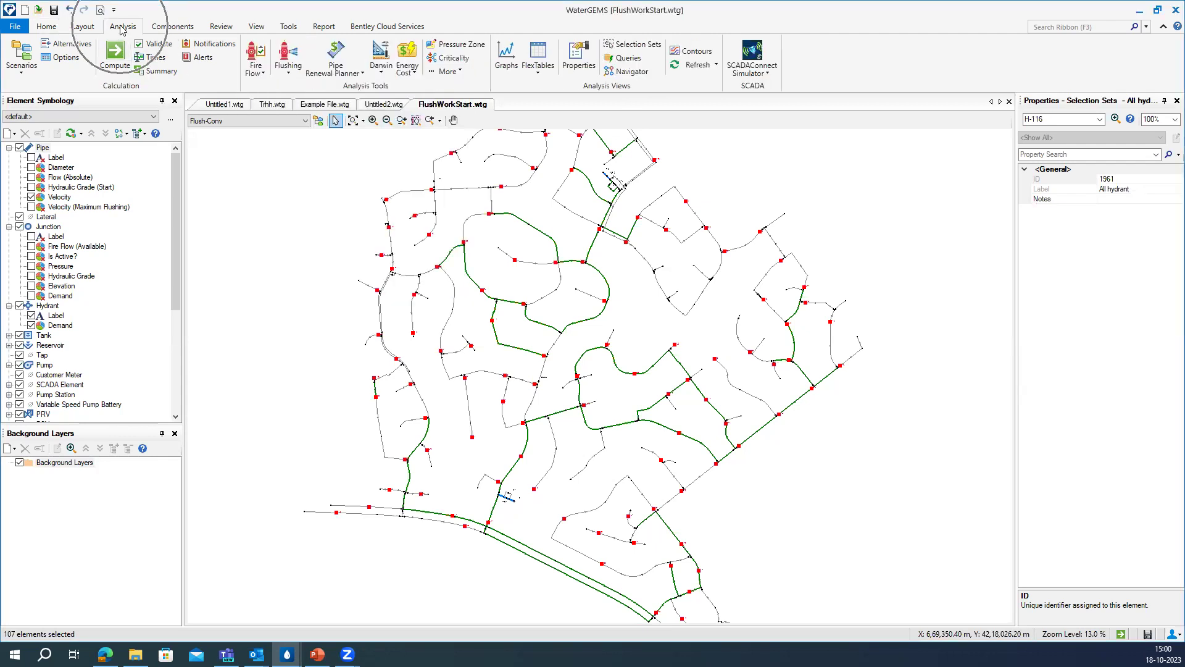
click(286, 60)
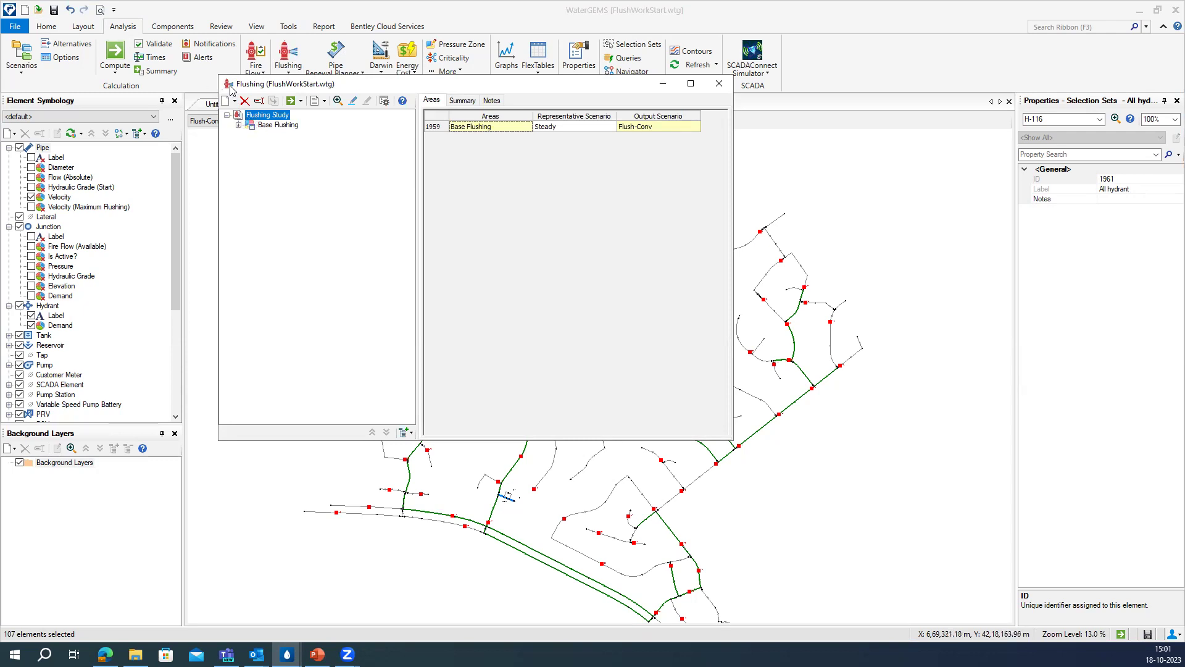
click(236, 105)
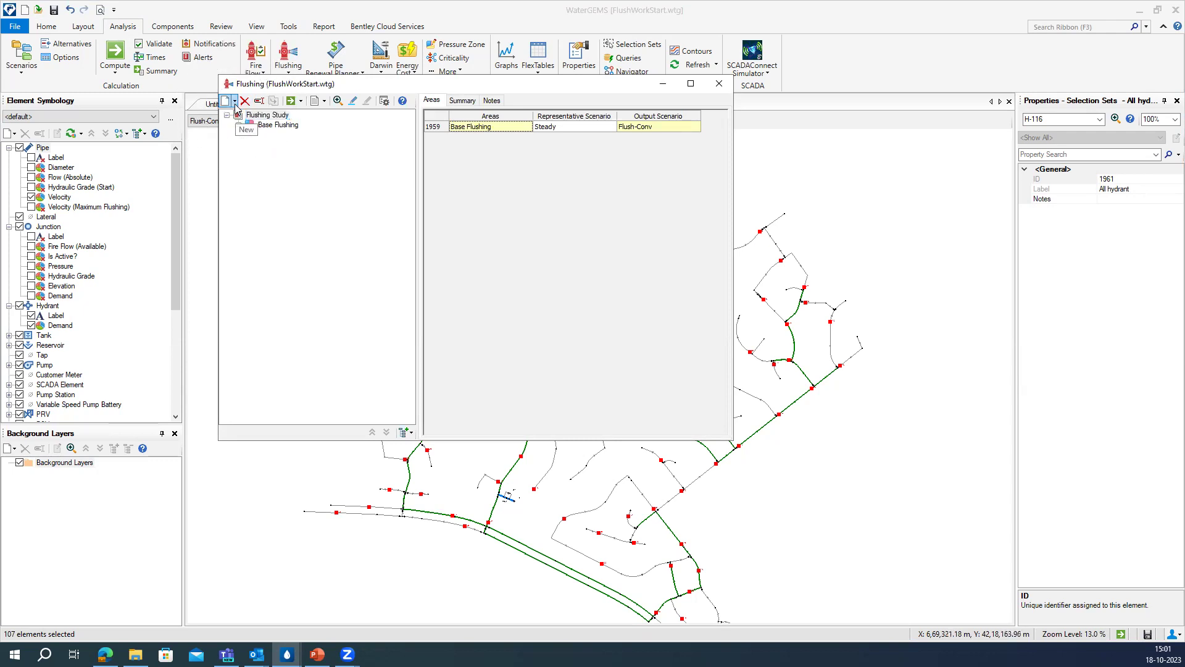
click(235, 105)
click(250, 128)
click(262, 127)
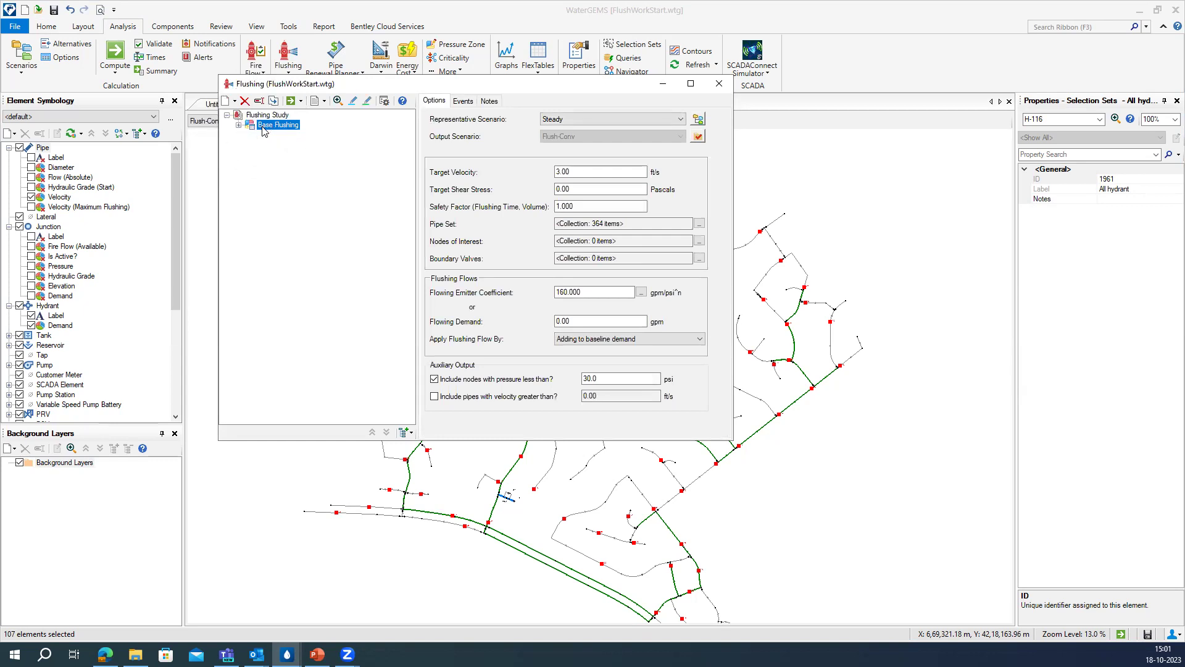
Step: Set the representative scenario of Base Flushing to Steady and check its target velocity and shear stress settings
click(605, 124)
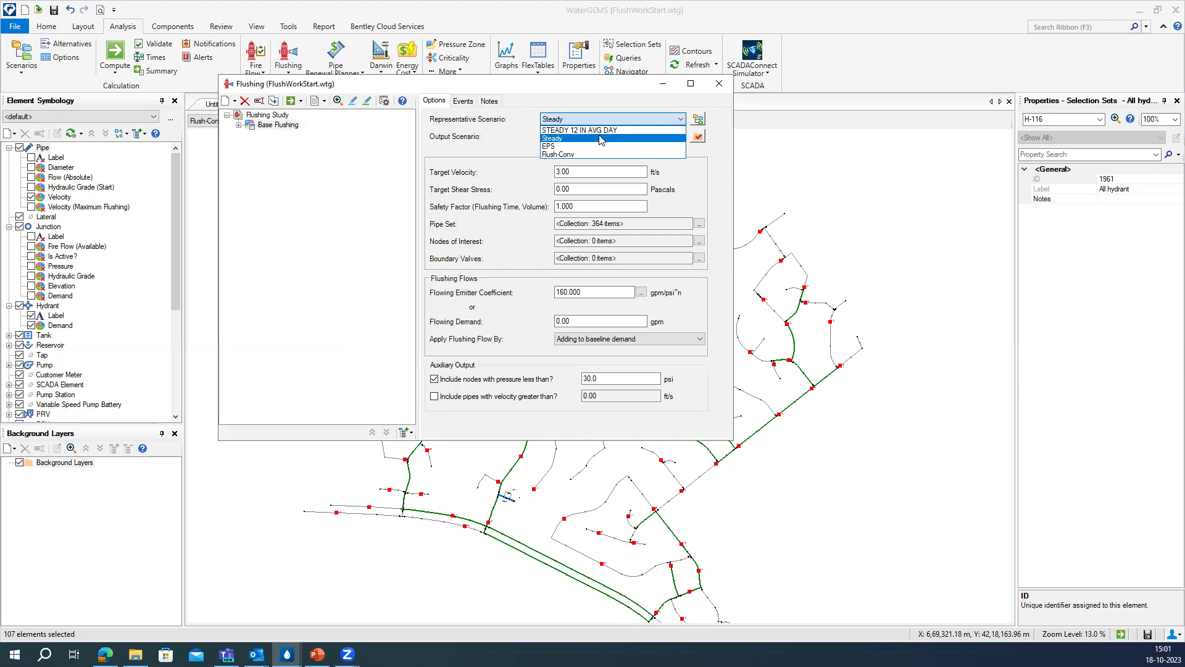
click(602, 139)
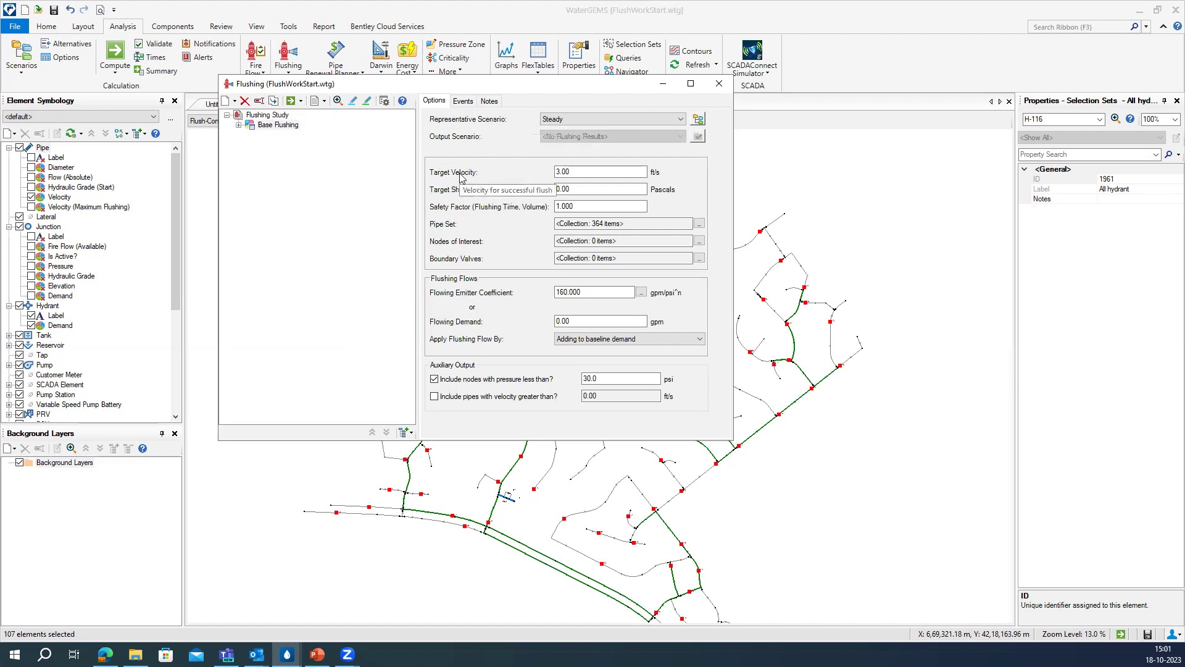
click(581, 173)
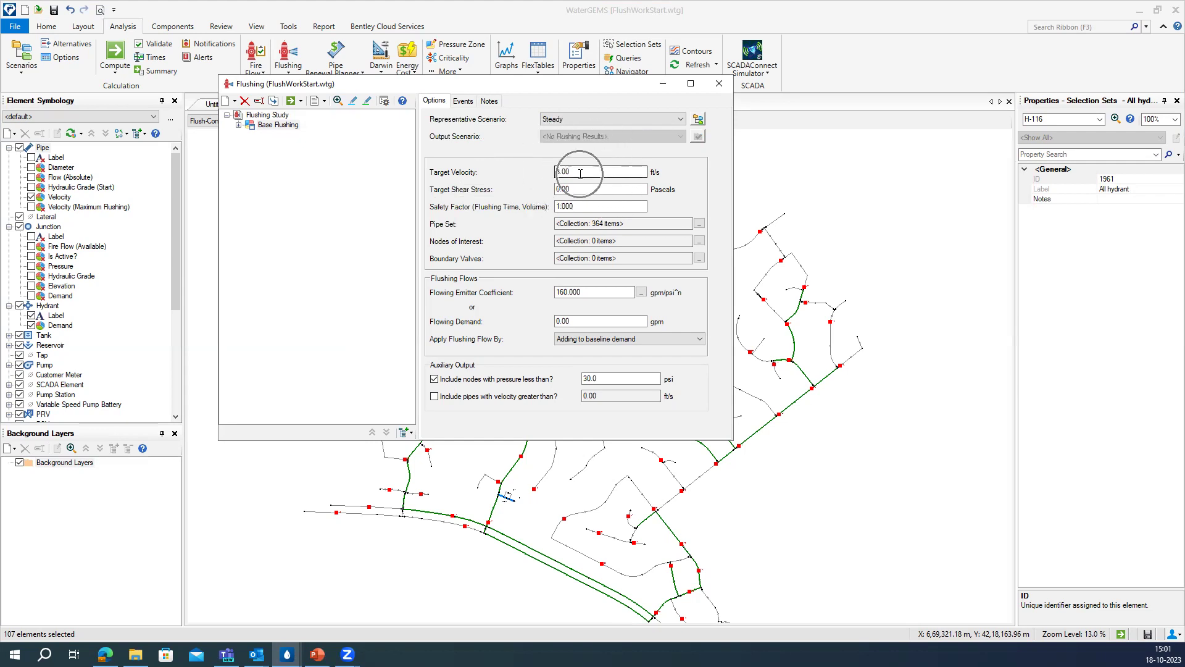
click(473, 192)
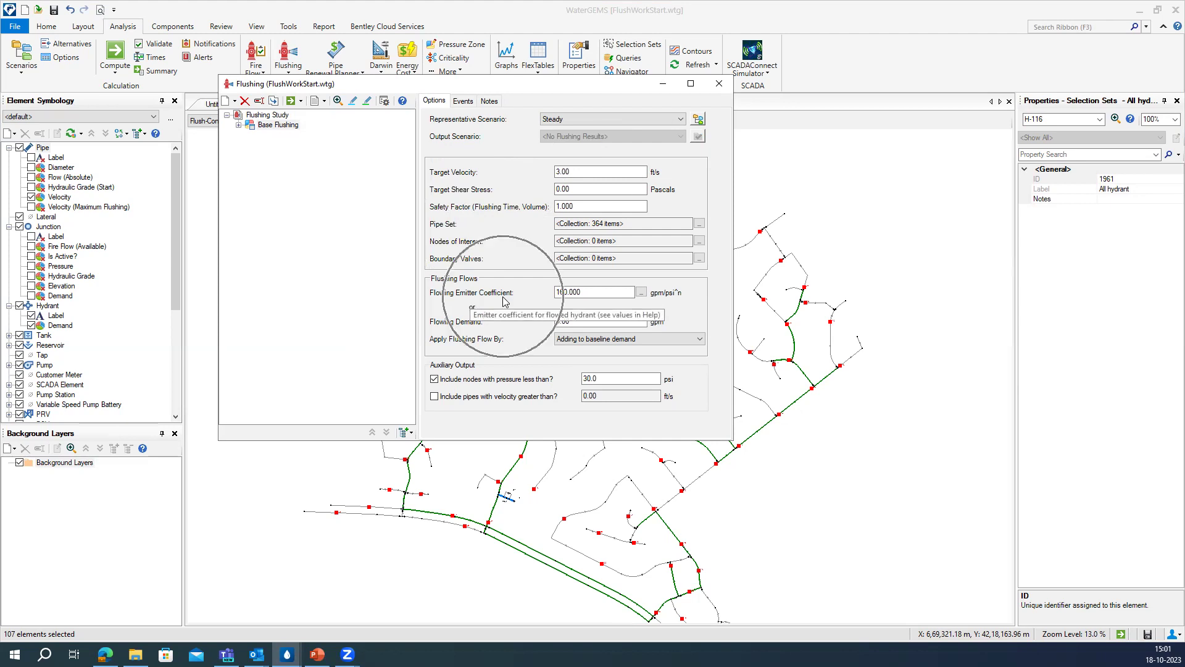
Step: Look up the typical flushing emitter coefficients by hydrant outlet size in the help topic and close it
click(642, 293)
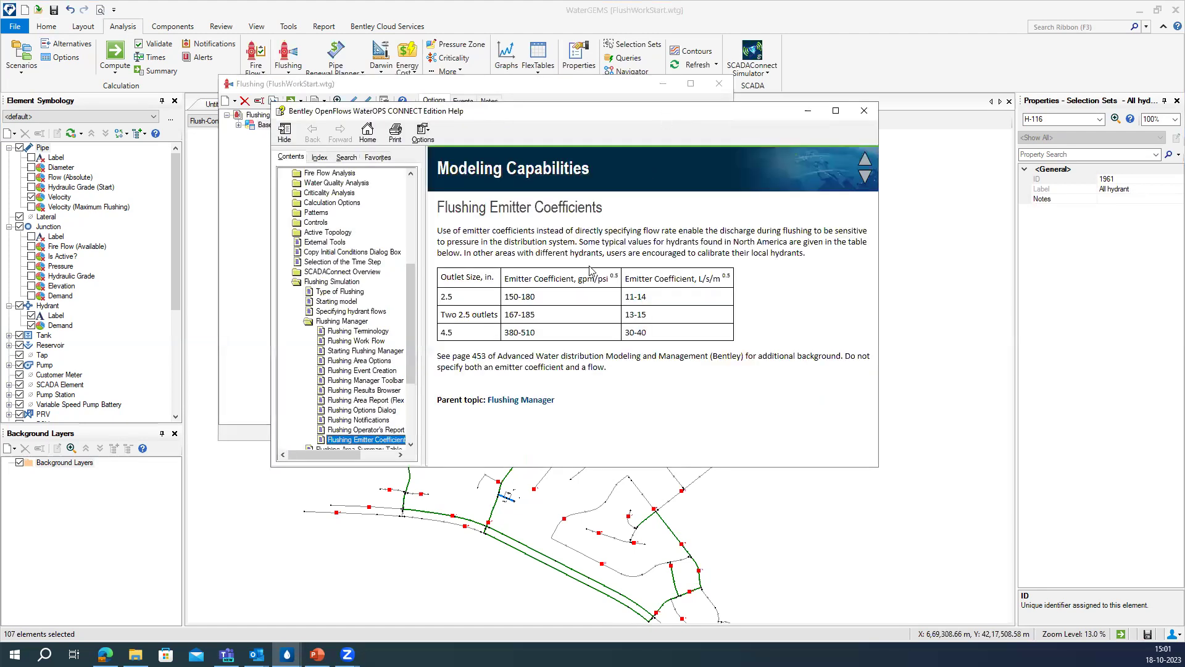
click(458, 304)
click(473, 320)
click(864, 111)
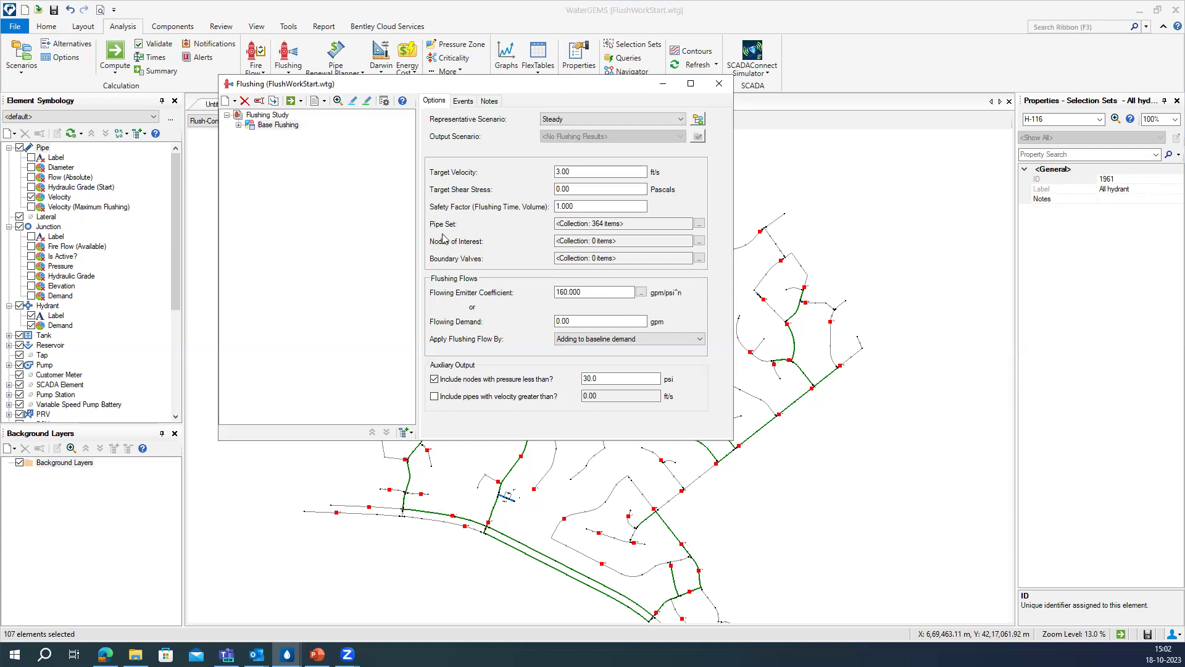
Step: Review the Base Flushing pipe set and the All Pipes network query in its drawing selection, leaving the selection without changes
click(607, 226)
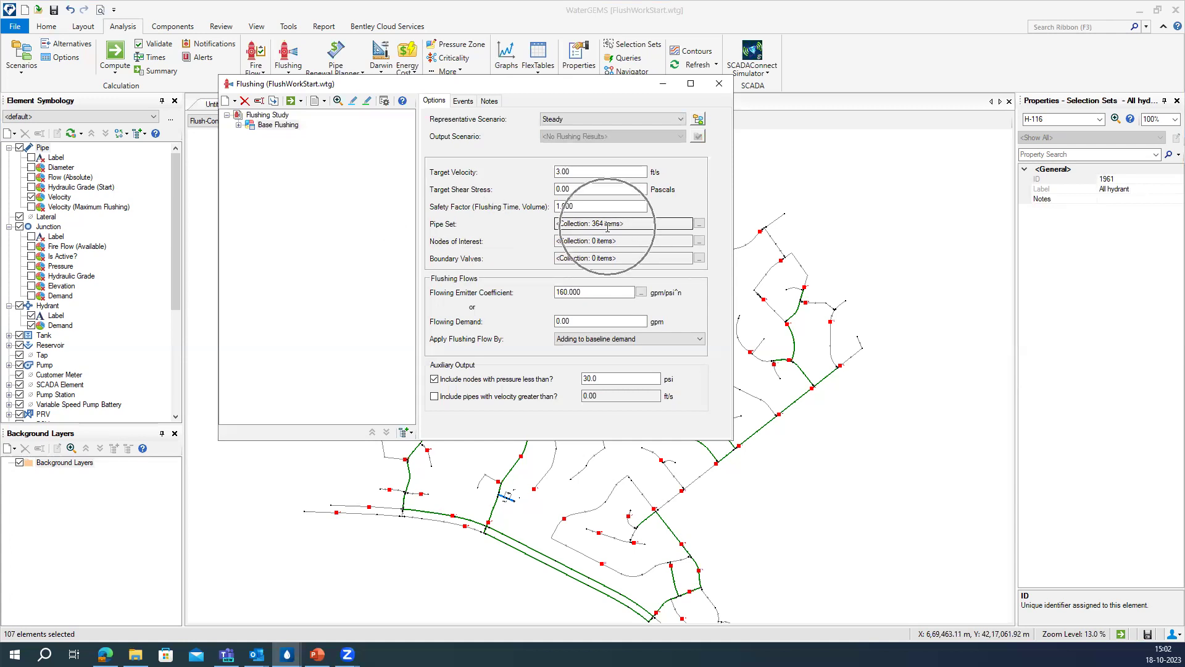
click(699, 224)
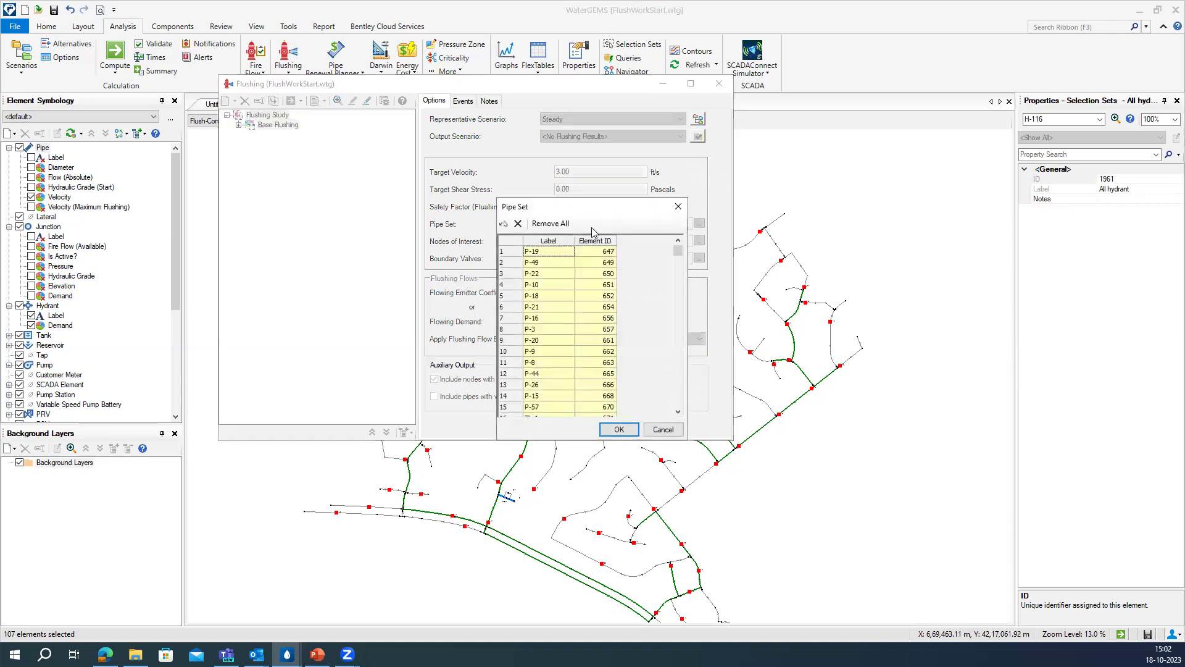
click(503, 224)
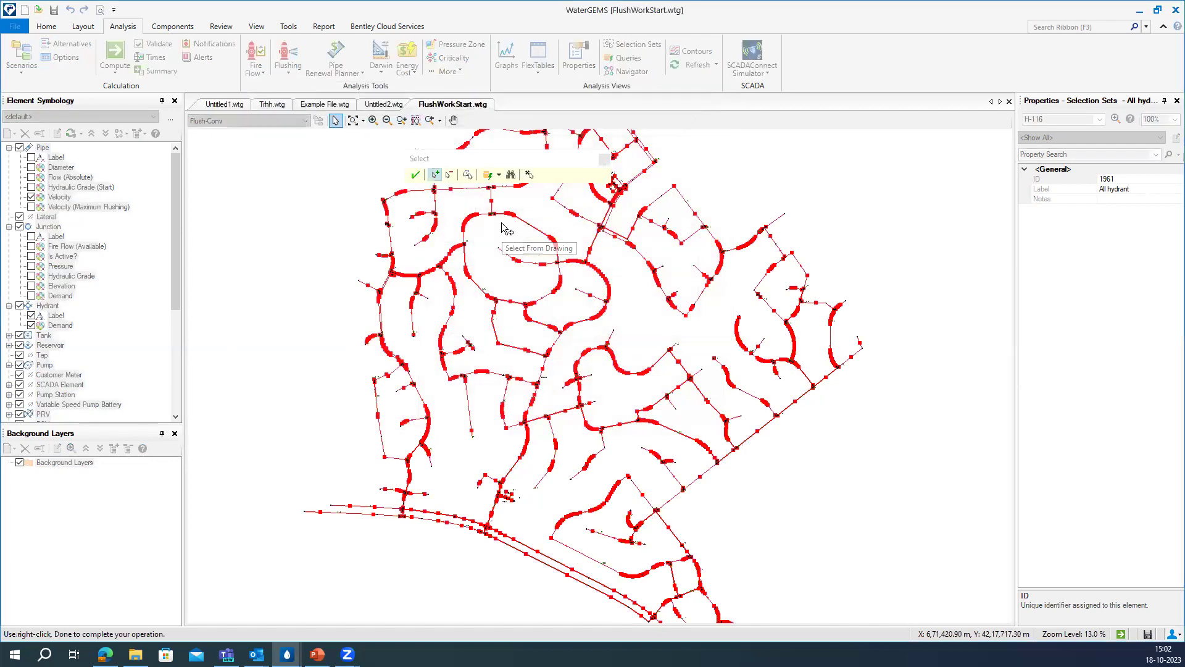
click(499, 175)
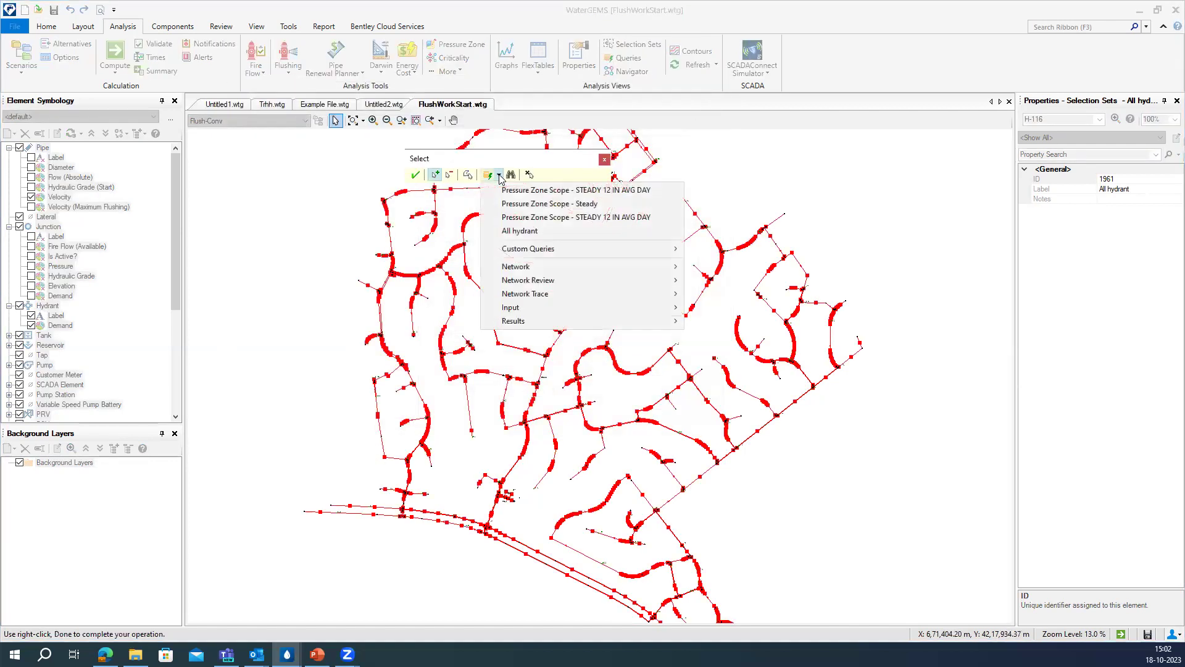
mouse_move(601, 265)
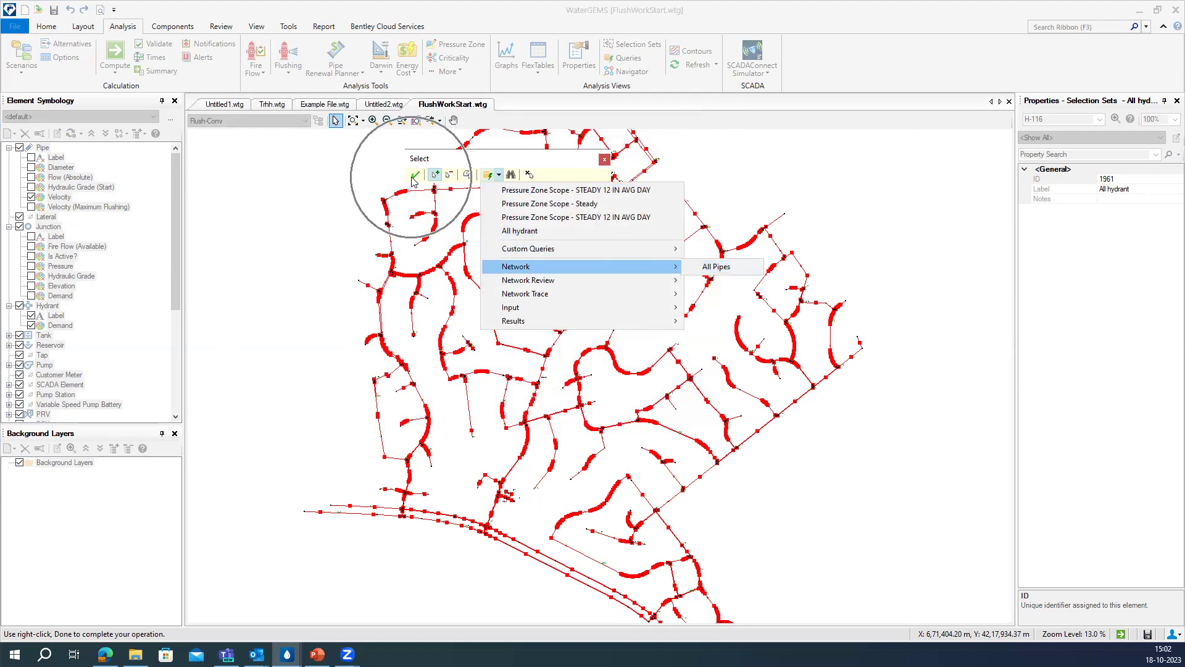
click(604, 159)
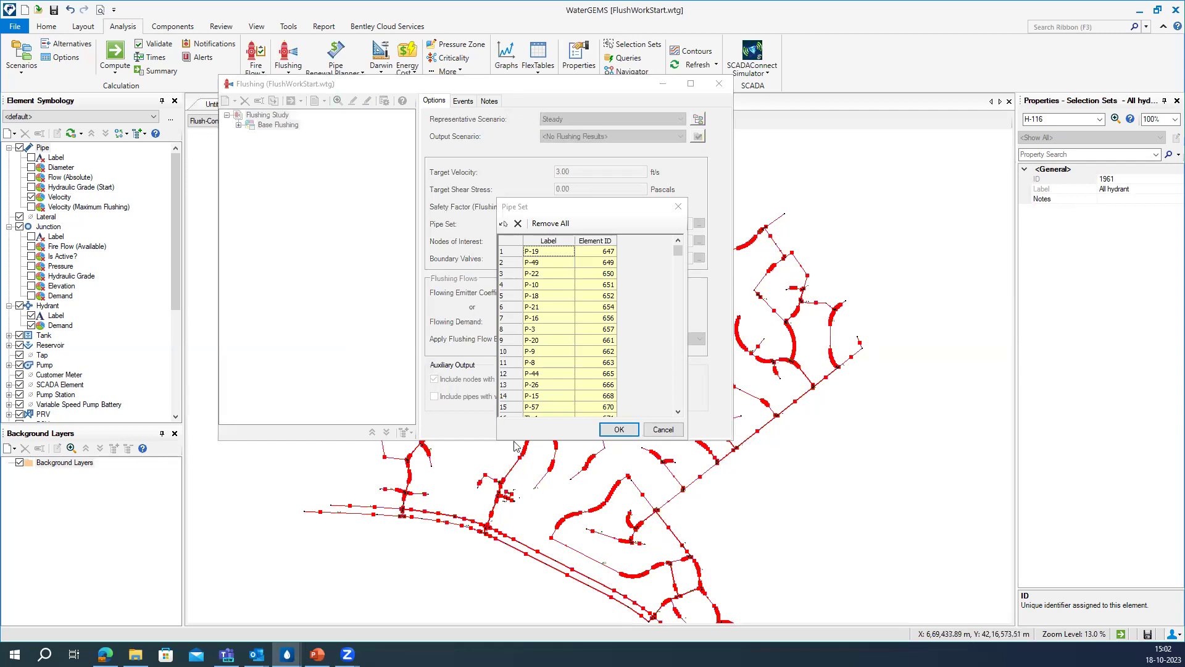
click(609, 431)
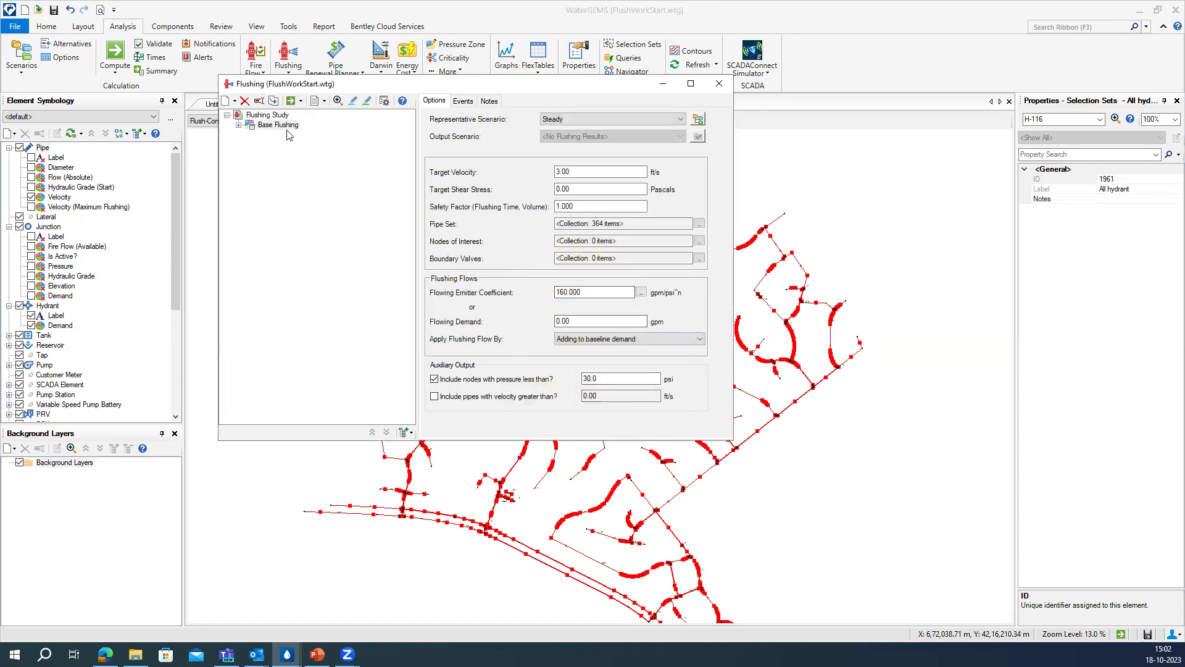
Step: Review the All hydrant selection set available for batch-adding conventional events to Base Flushing, and leave the selection without adding any
right_click(282, 130)
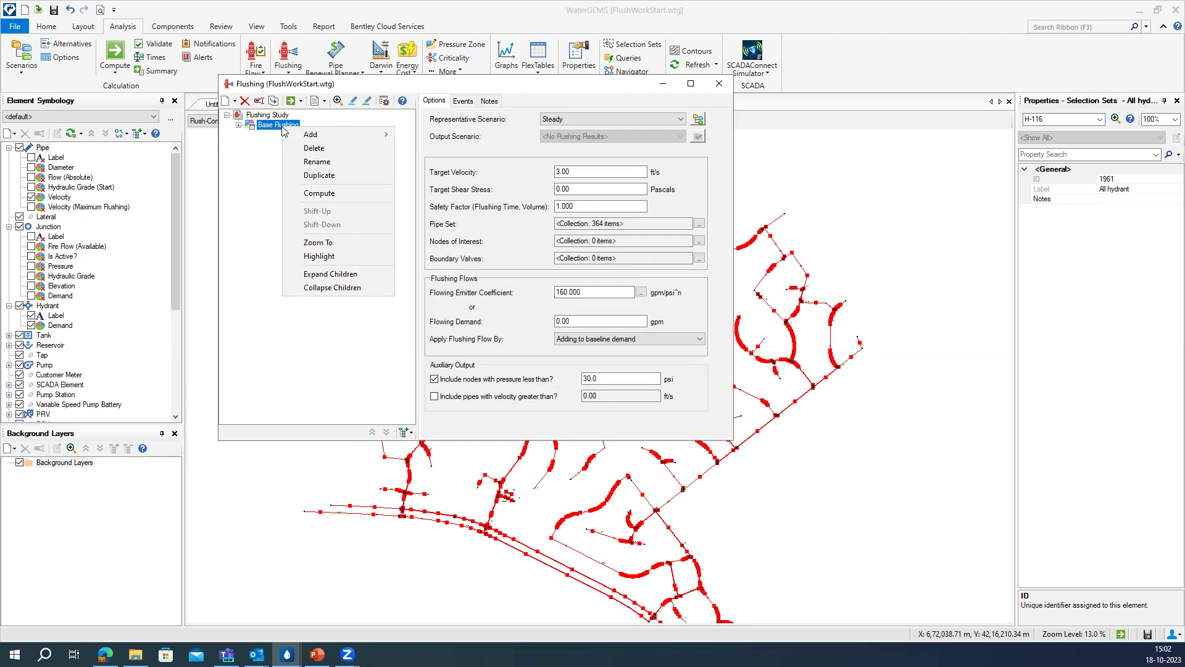
mouse_move(371, 135)
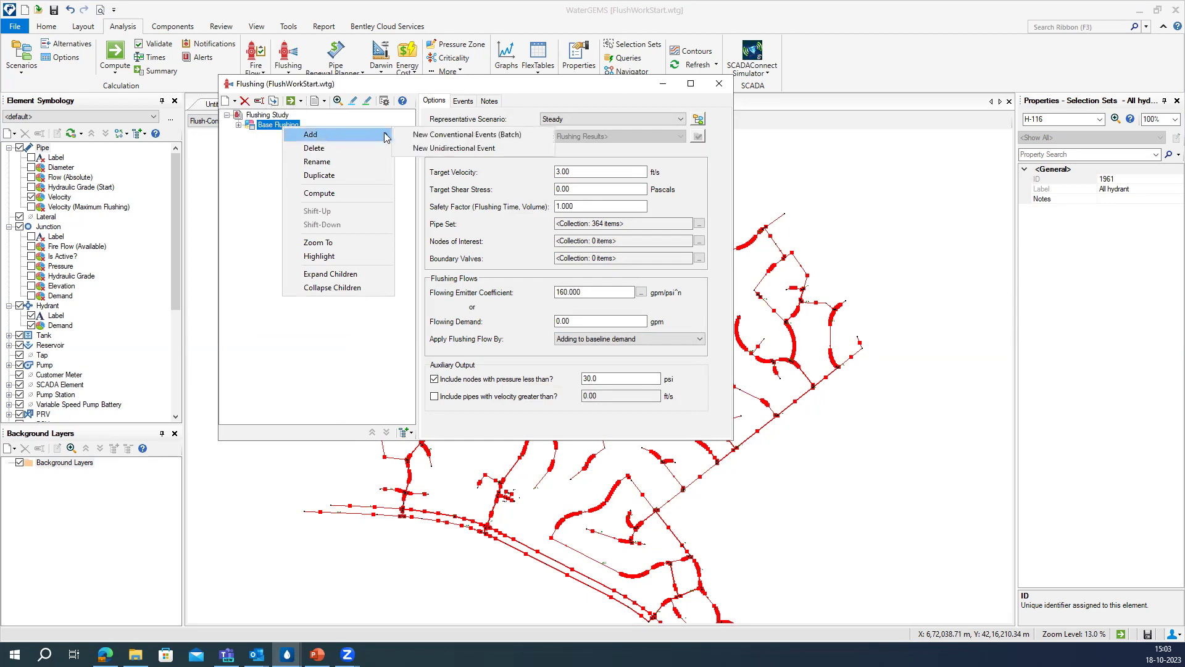
click(415, 139)
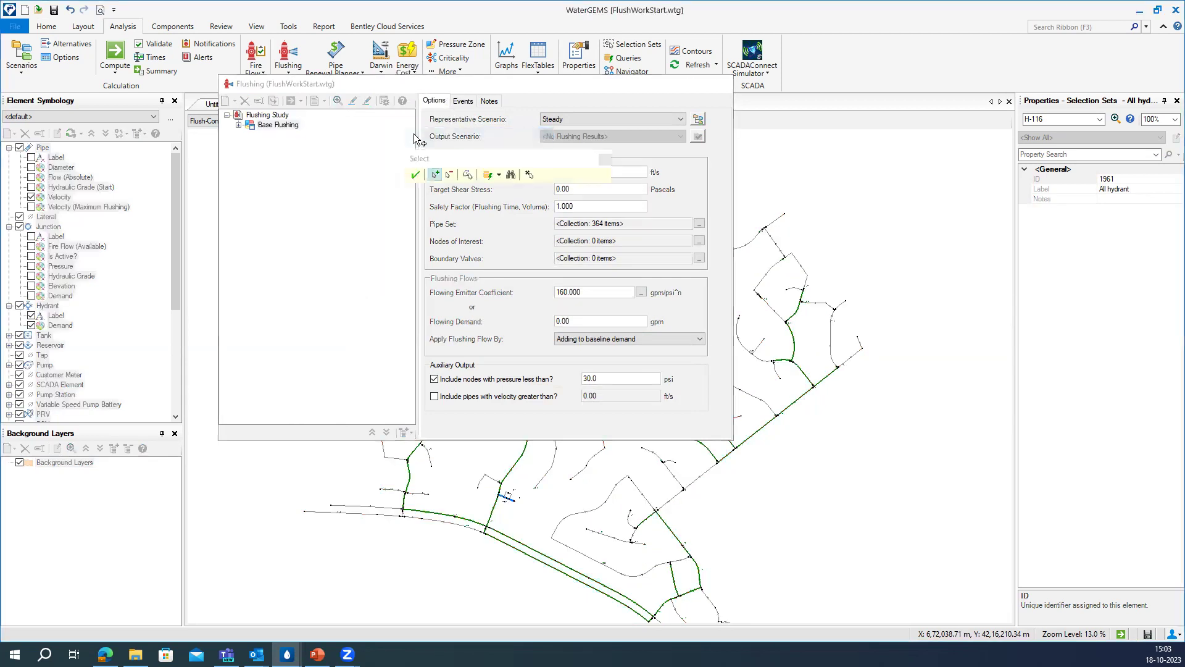
click(499, 175)
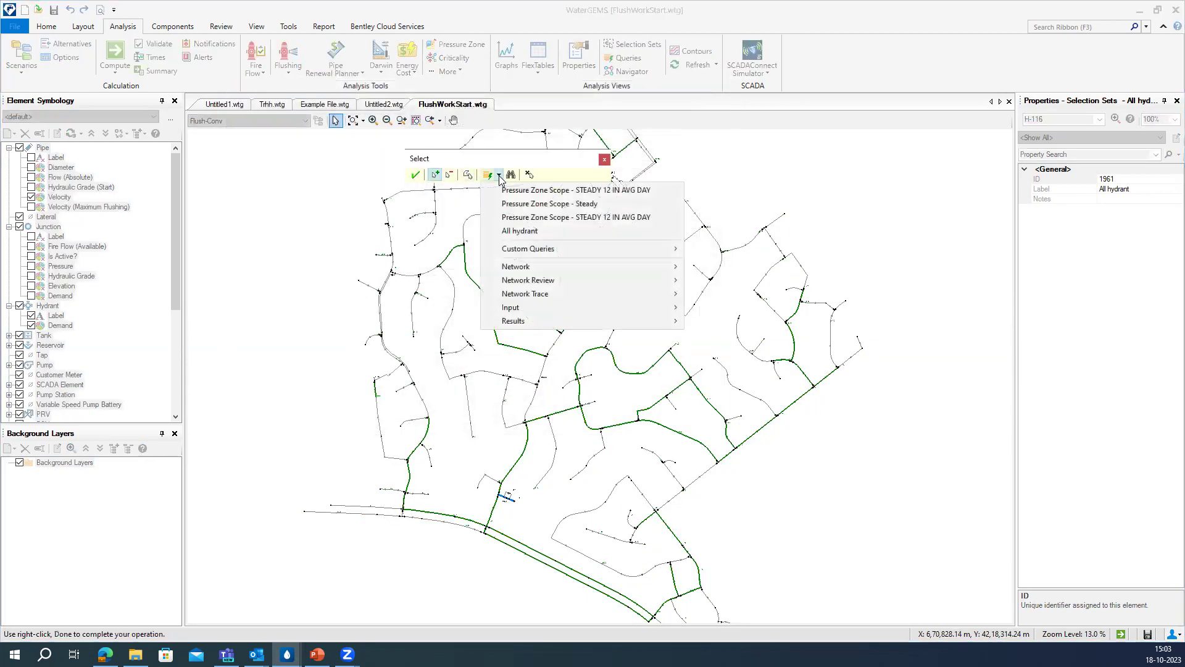
click(513, 232)
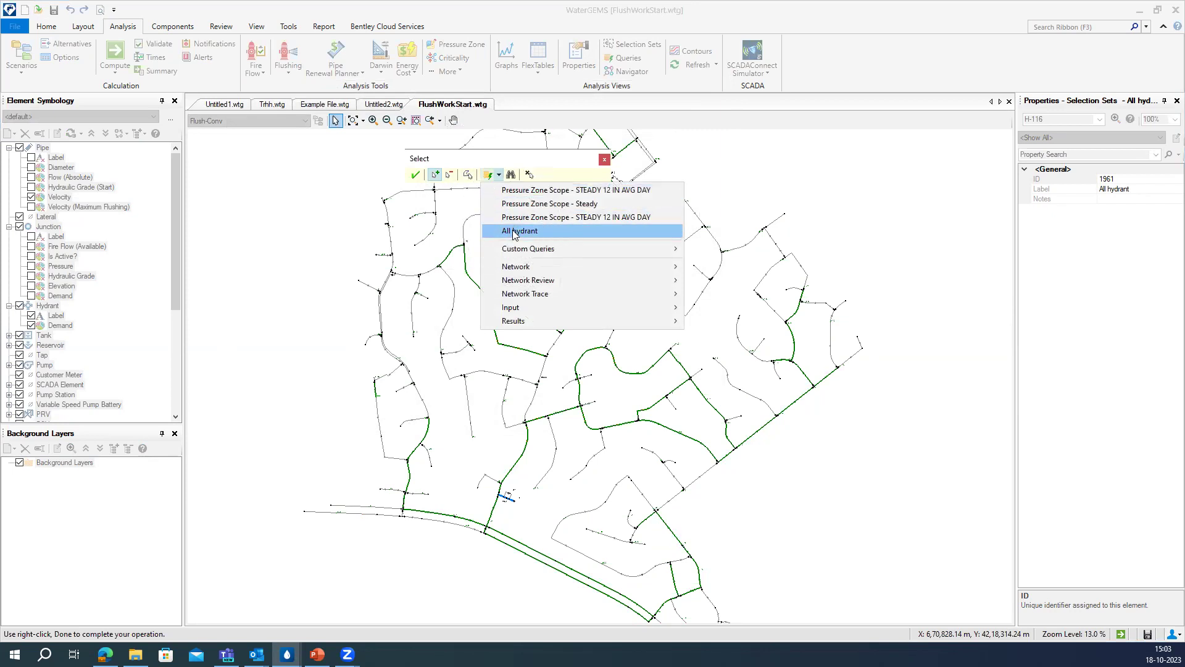
click(604, 163)
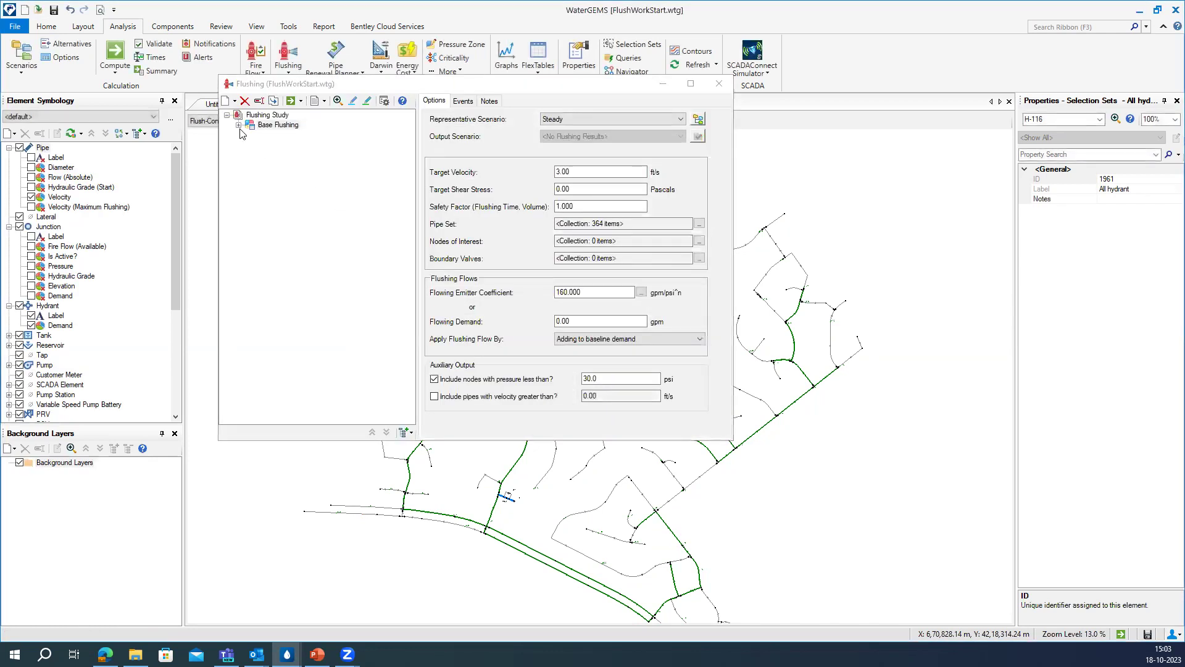
Step: Expand the Base Flushing events and examine event H-91's status, local flow setting and emitter coefficient
click(239, 124)
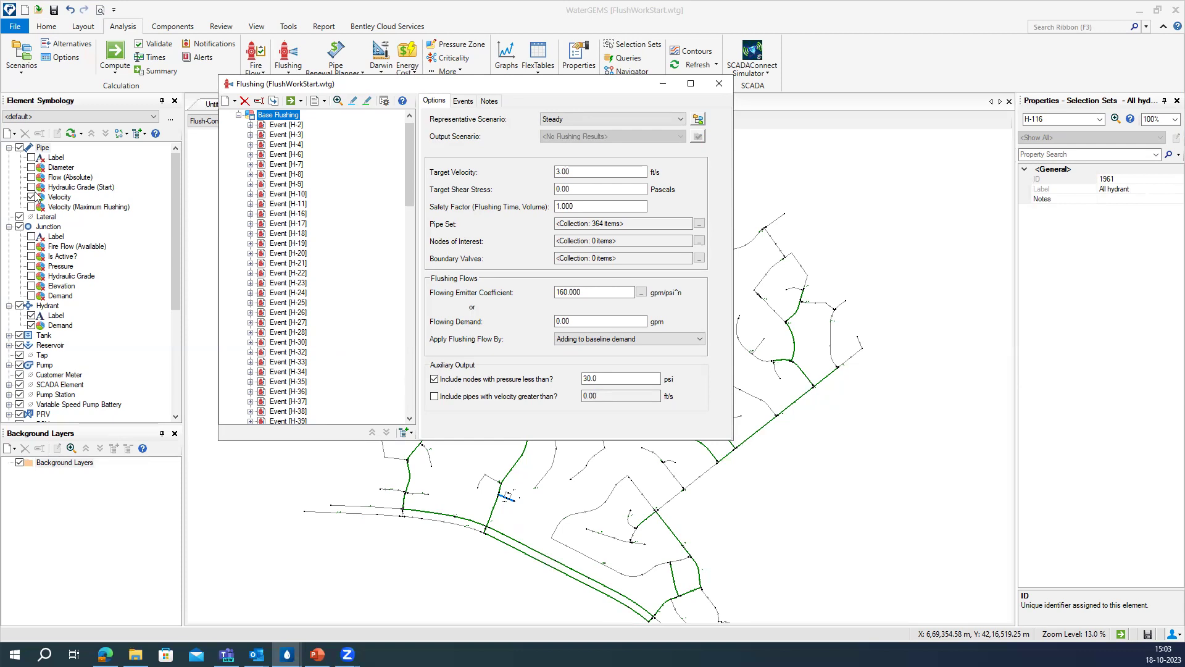
scroll(298, 383, down, 10)
scroll(299, 384, down, 9)
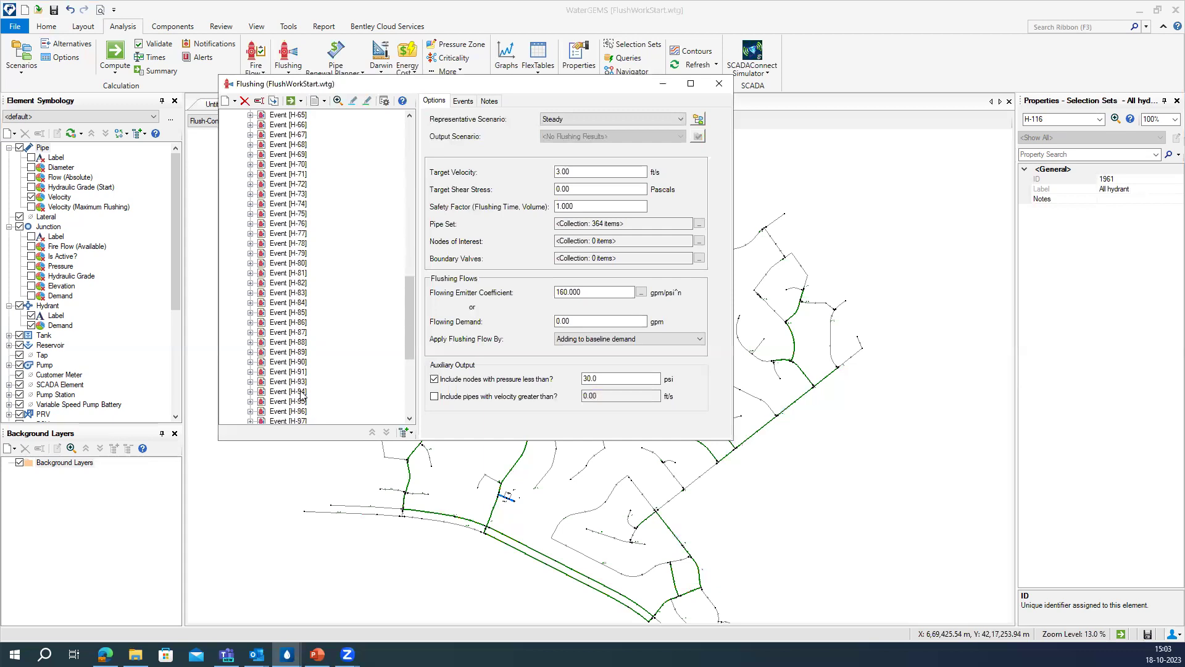
click(297, 372)
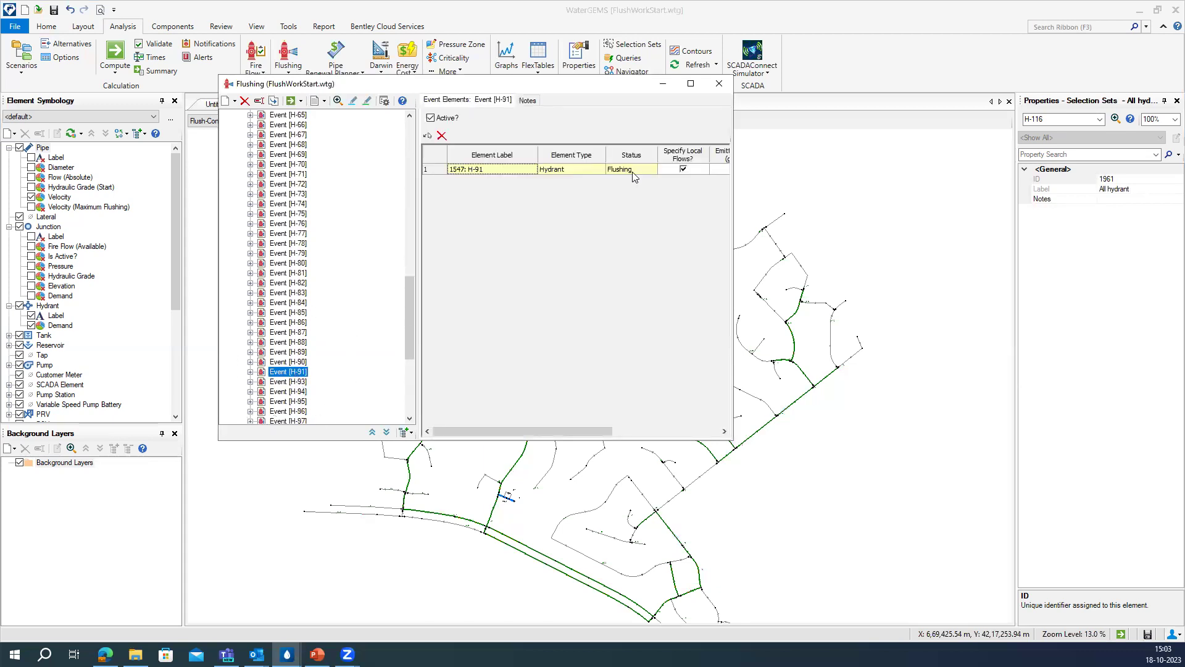
drag(552, 432, 609, 439)
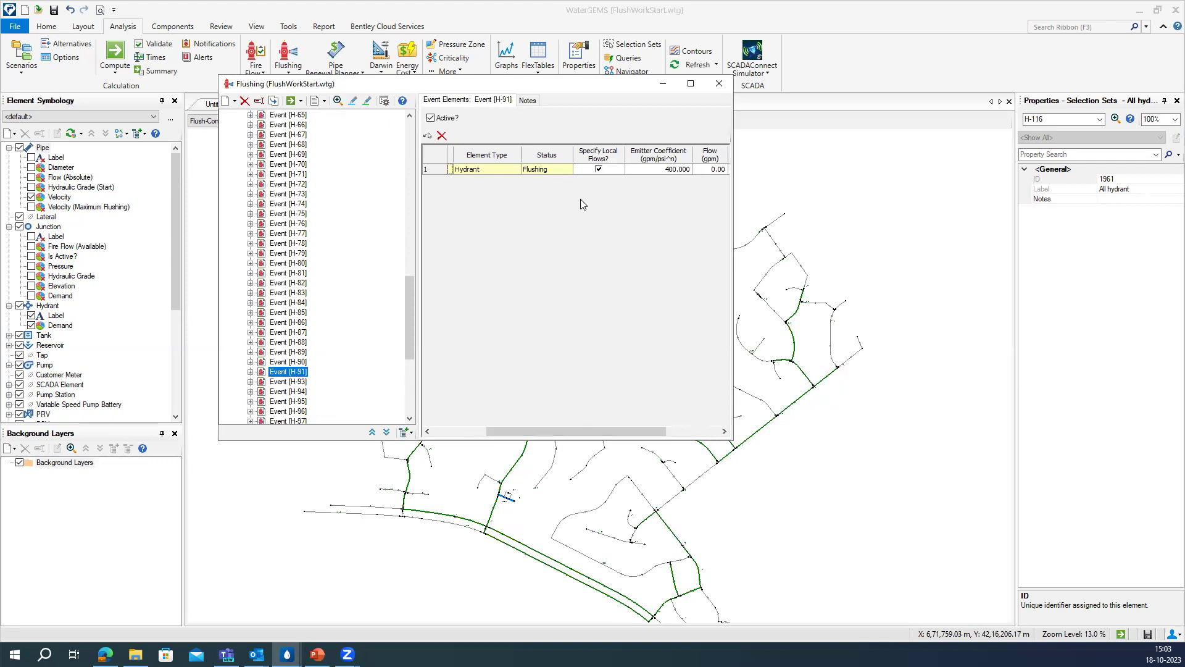
click(602, 168)
click(602, 170)
click(661, 171)
Step: Compute the Base Flushing area and close the flushing manager
drag(408, 303, 411, 118)
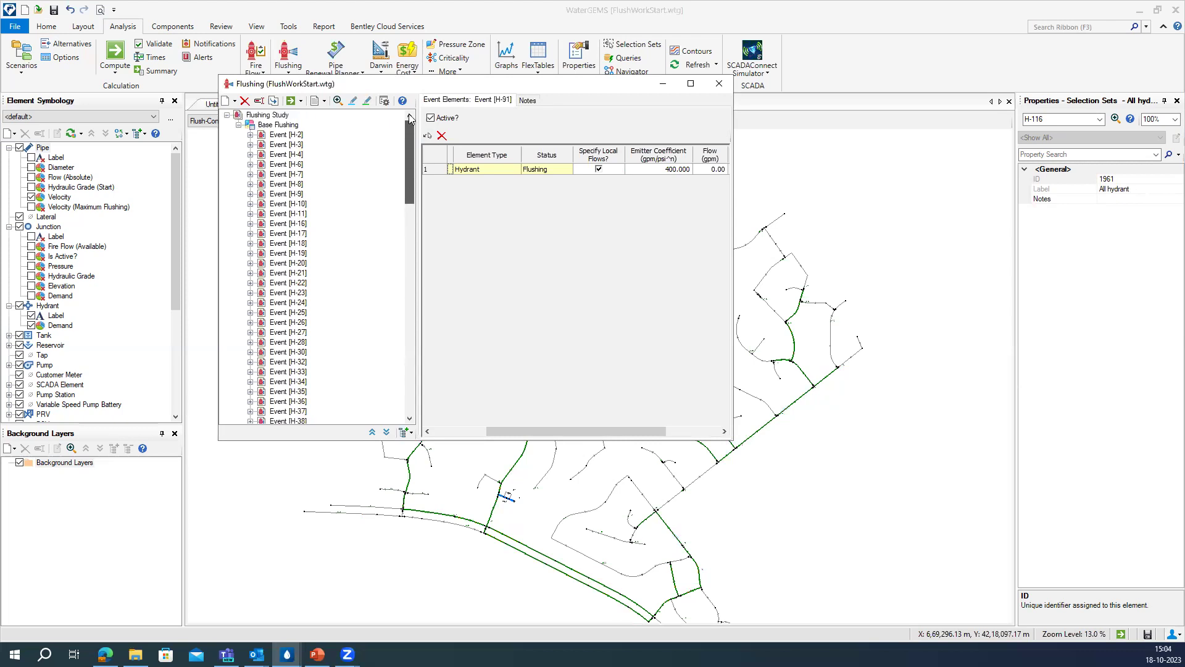
click(279, 124)
click(288, 103)
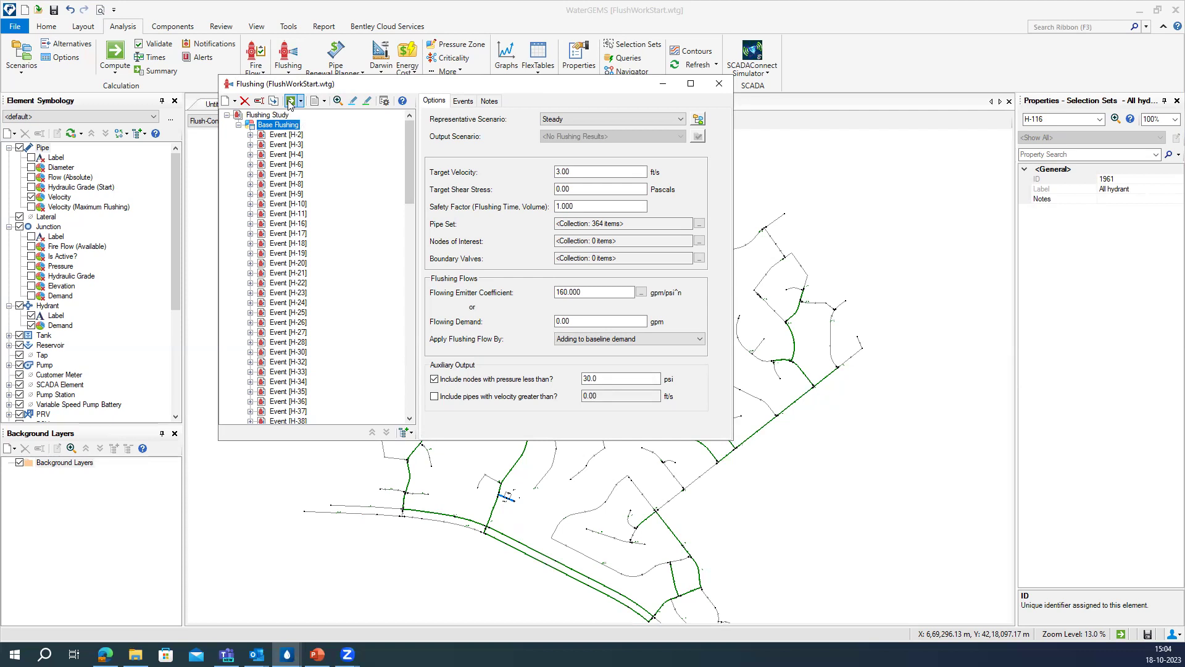
click(291, 102)
click(719, 84)
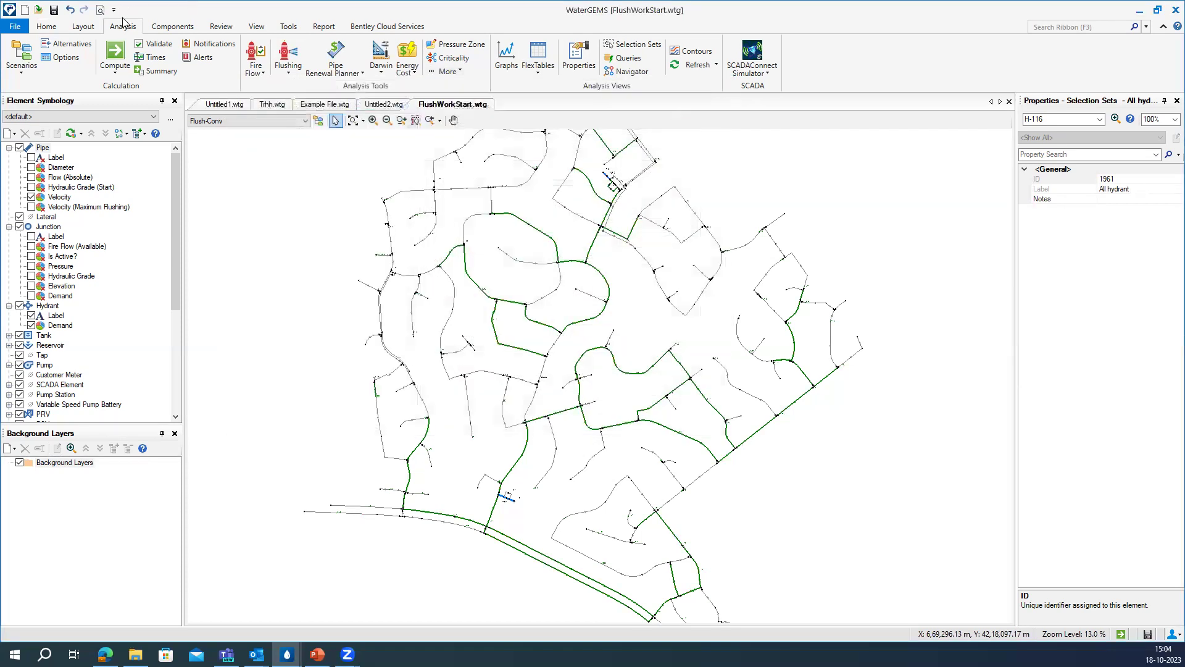
Step: Check the scenario list for the Flush-Conv scenario, and examine the Flushing Area Report, enlarged to show all its flushing target columns
click(23, 52)
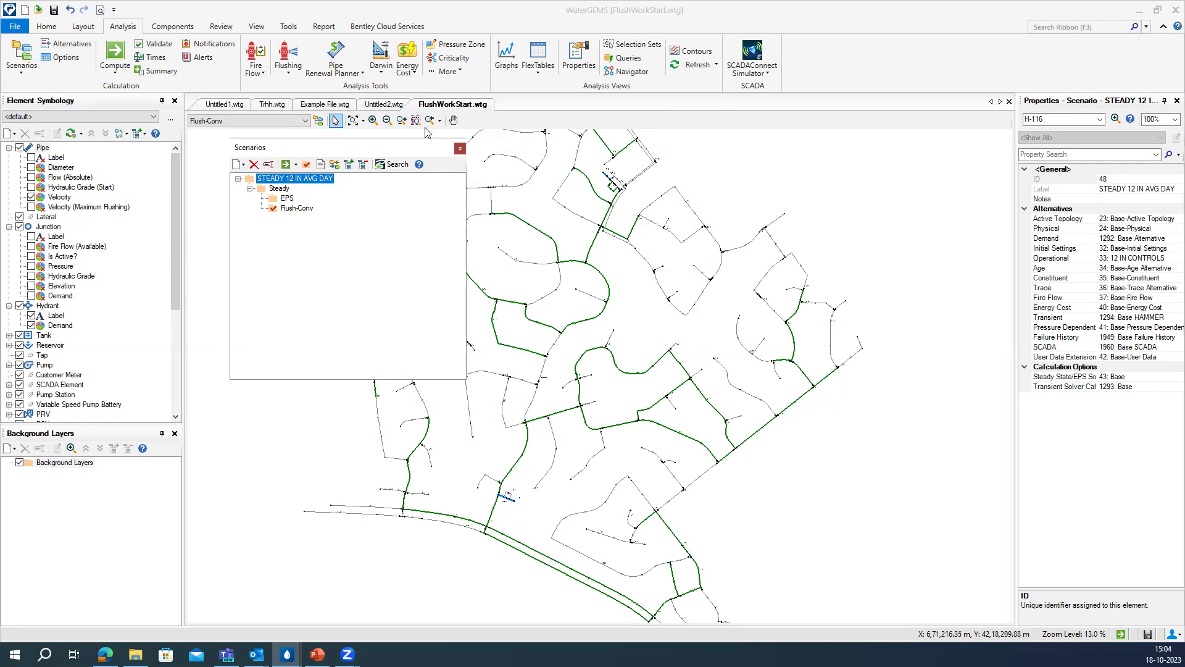
click(460, 148)
click(289, 70)
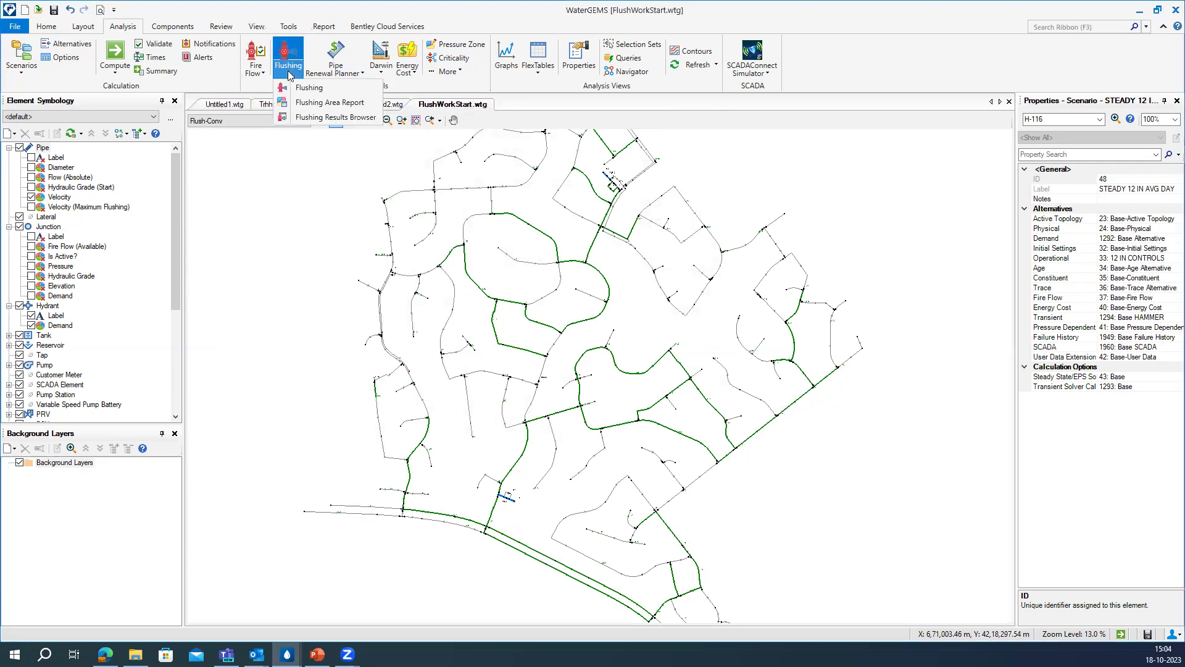
click(302, 103)
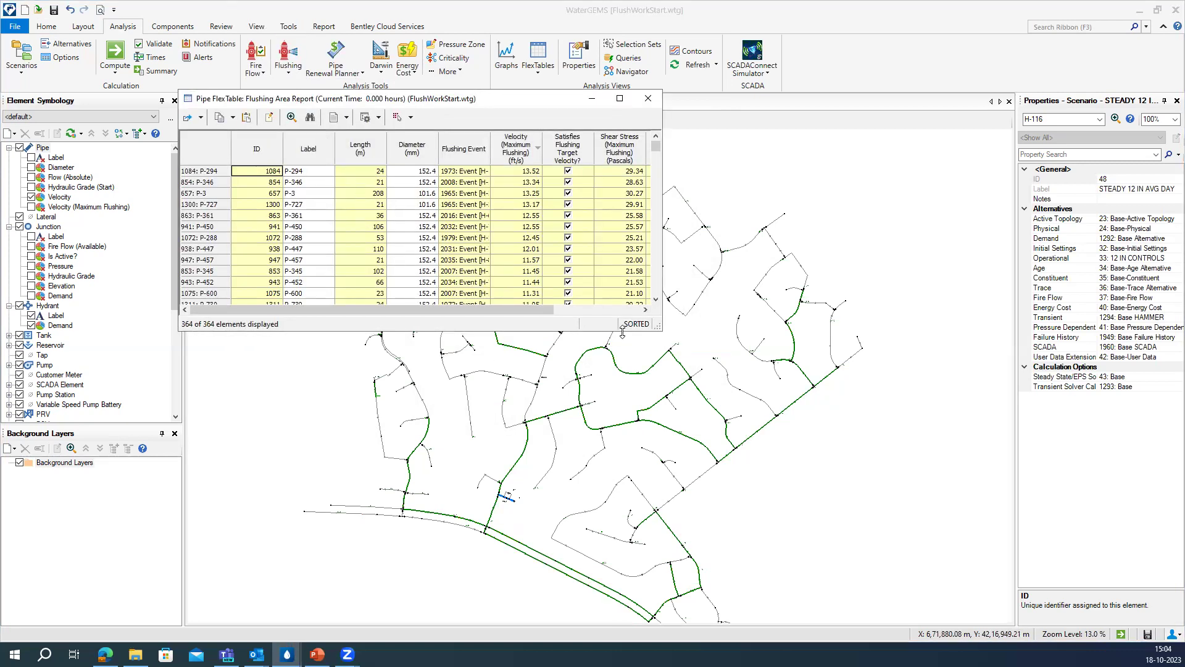
drag(622, 332, 622, 484)
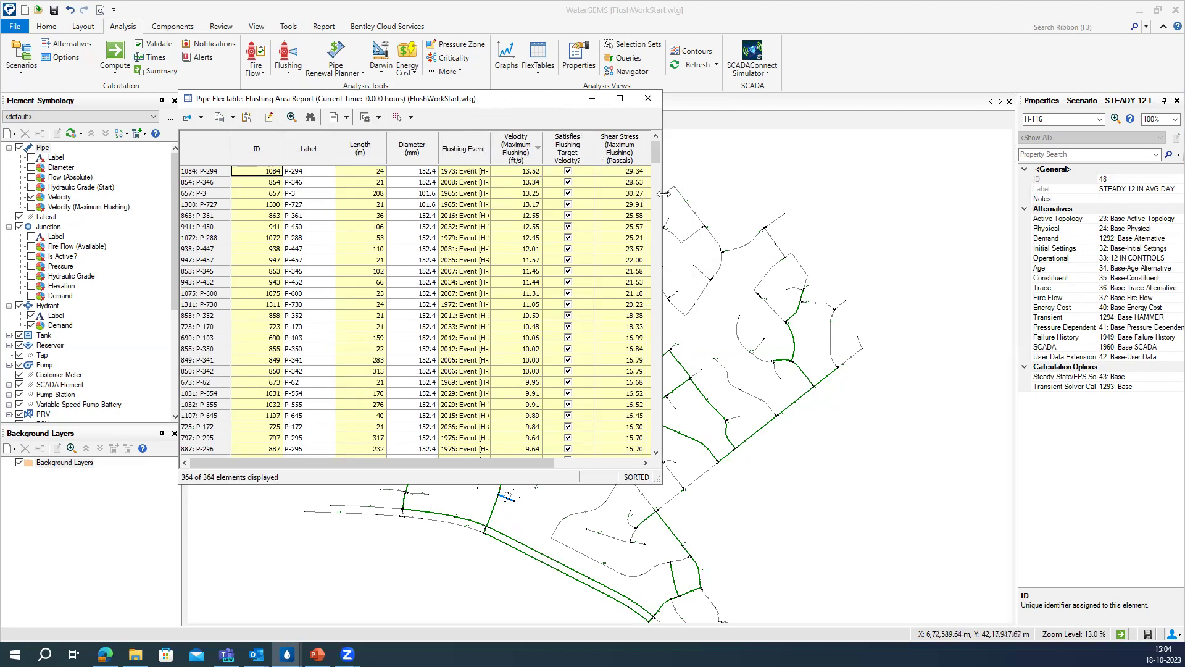
drag(664, 194, 860, 194)
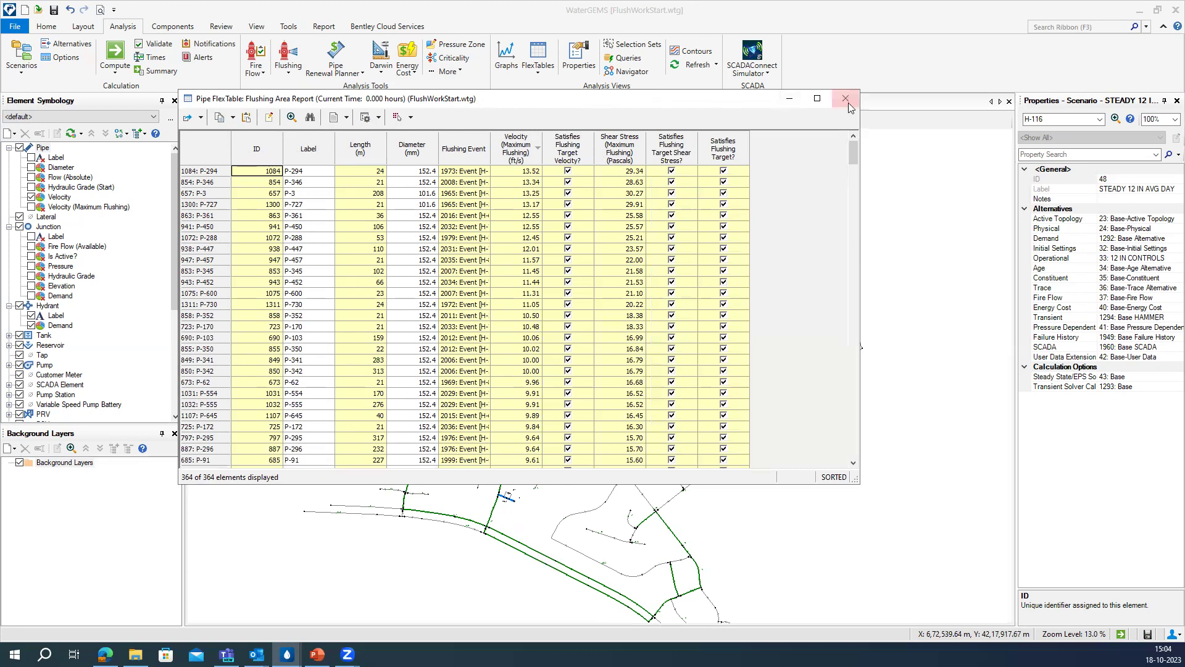
Step: Review the pipe lengths meeting the target for each conventional event in the Flushing Results Browser and close it
click(288, 57)
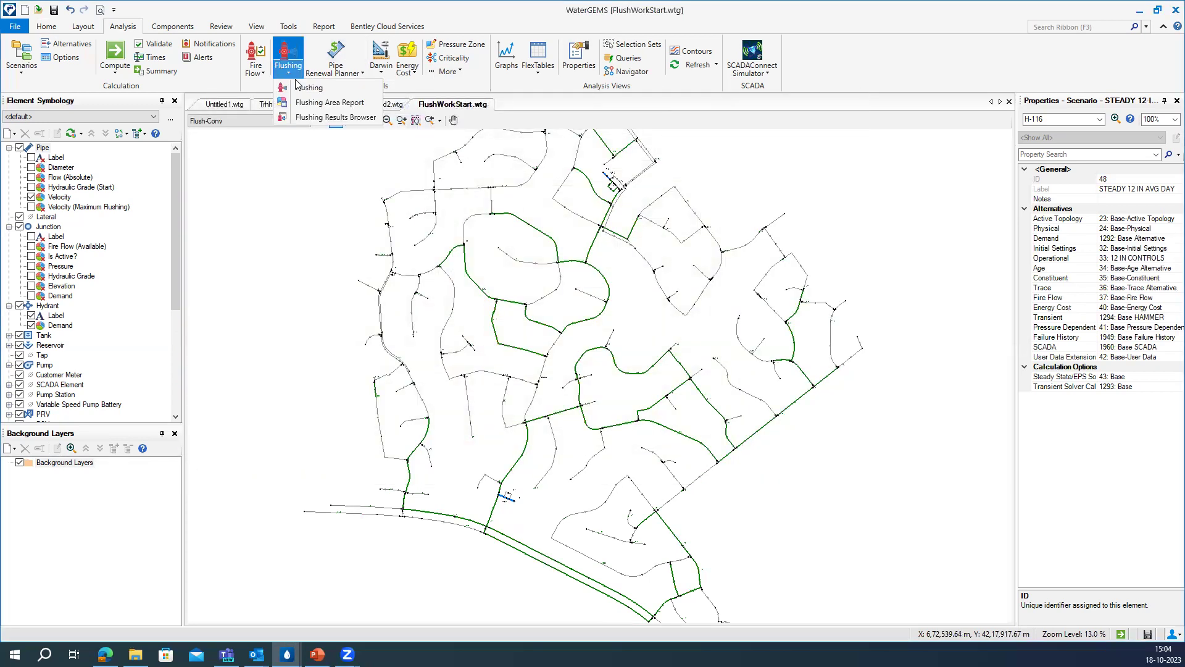
click(321, 118)
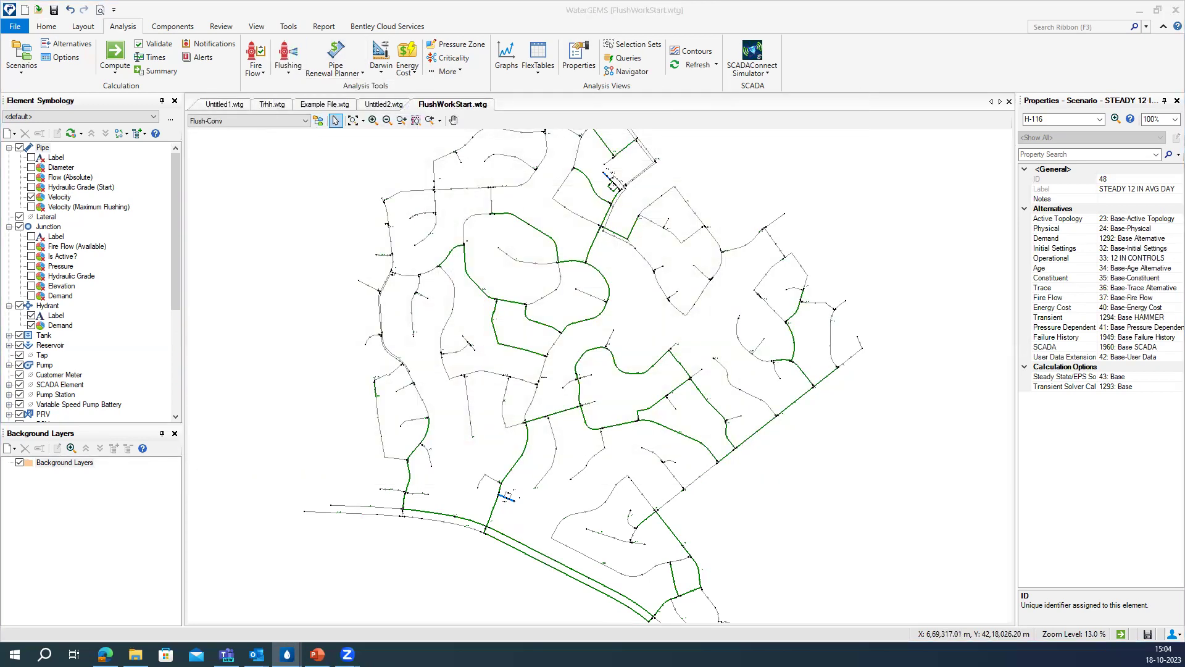
drag(118, 189, 592, 203)
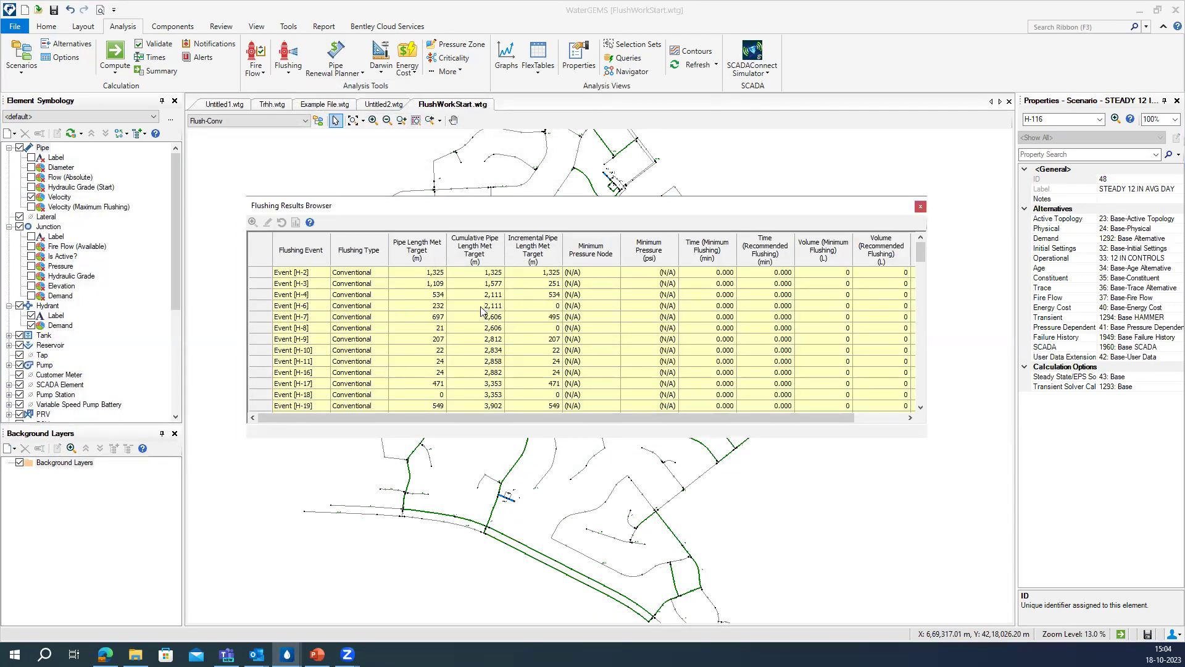
click(921, 206)
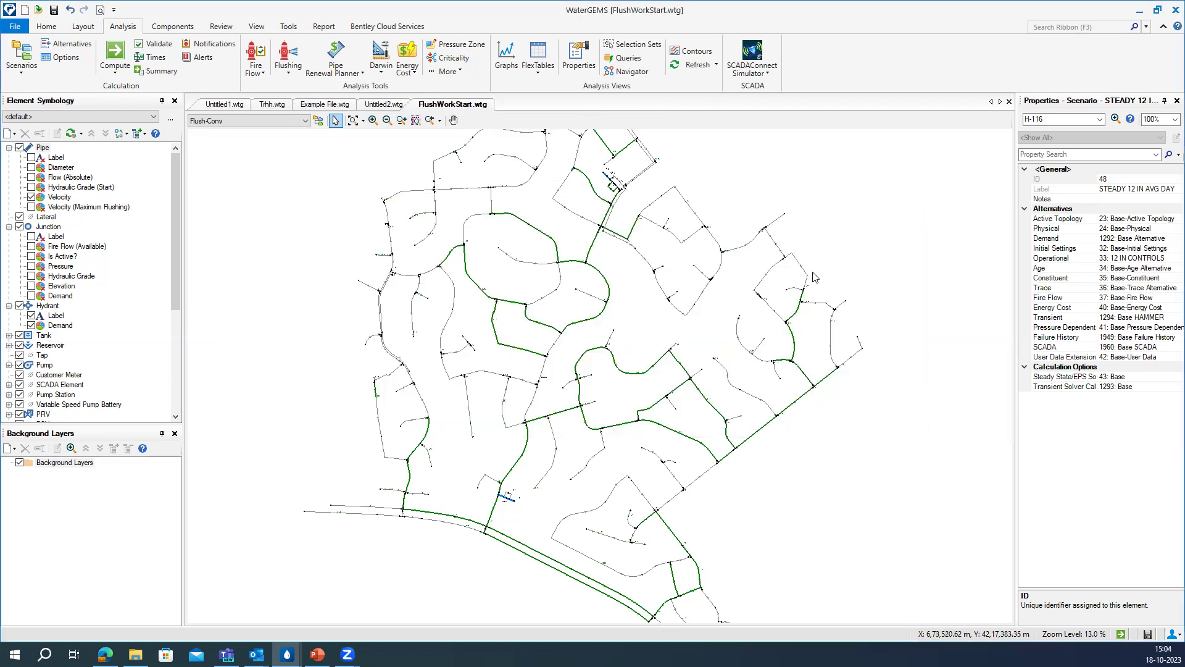